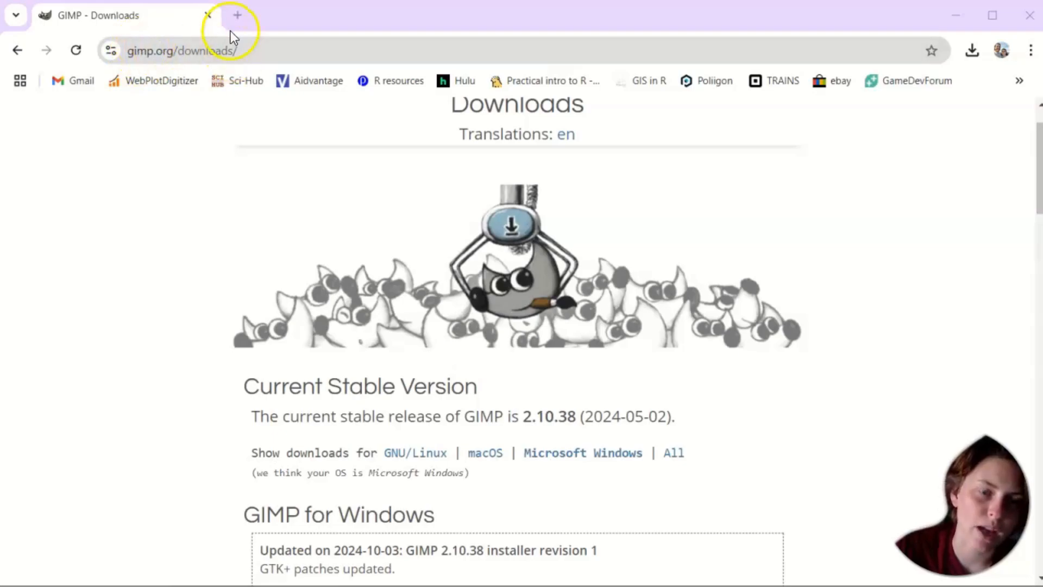
- Close the GIMP downloads page in the browser and switch to GIMP
click(207, 17)
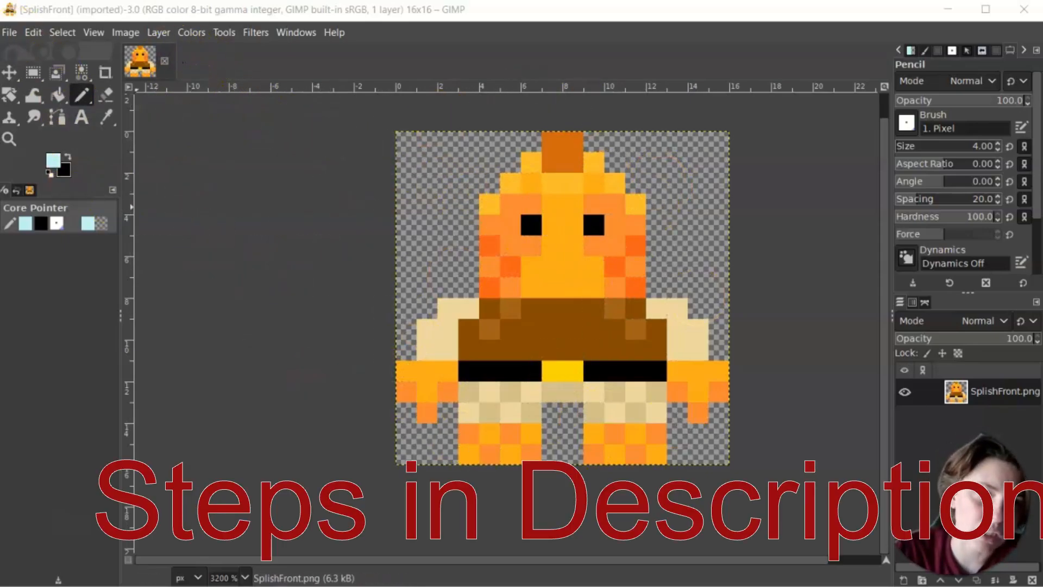
- Create a new 16 × 16 px image with its fill set to Transparency
click(8, 35)
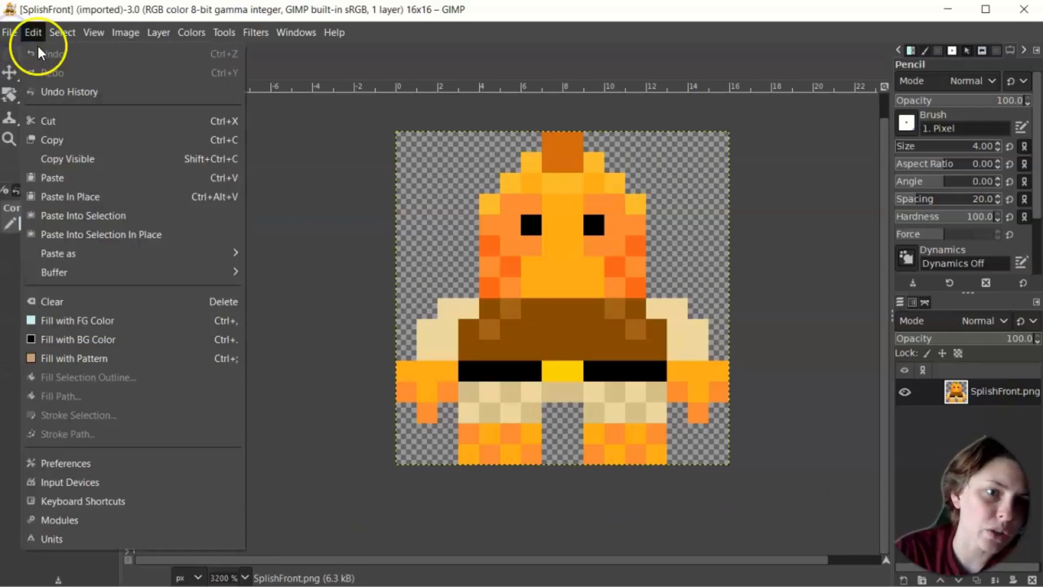
click(20, 53)
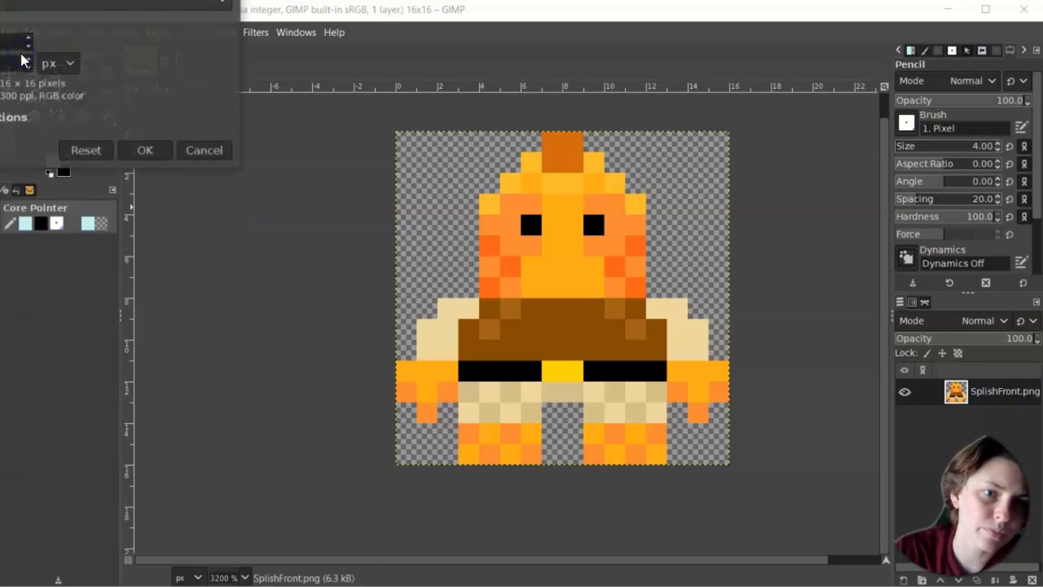
drag(98, 0, 394, 142)
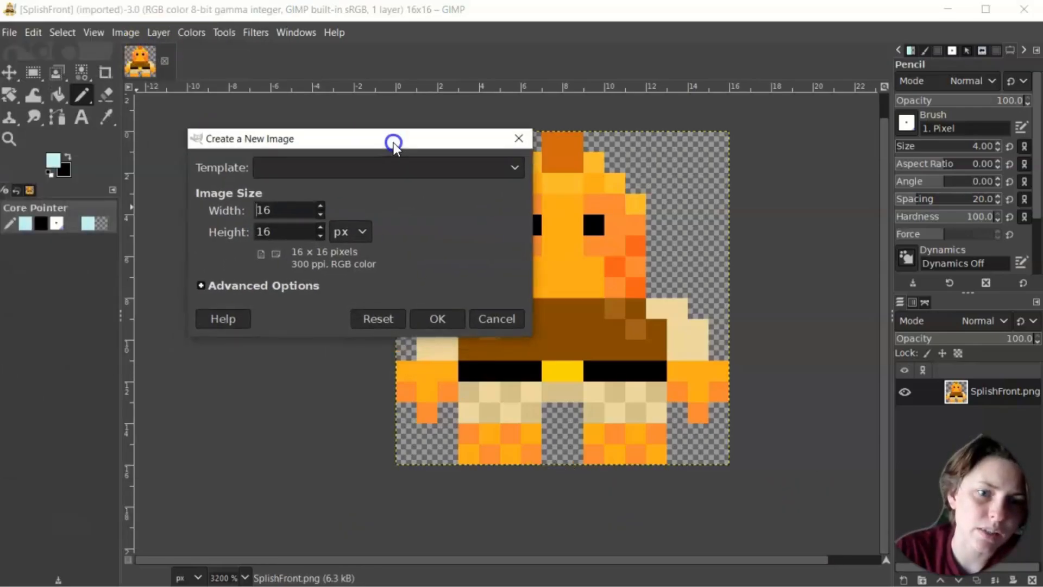
click(280, 211)
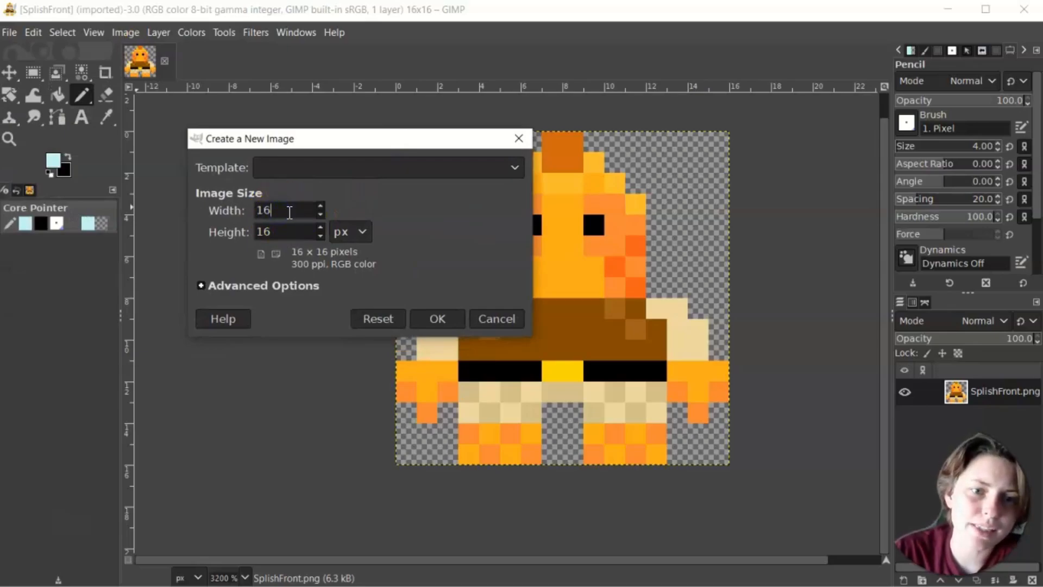
click(284, 232)
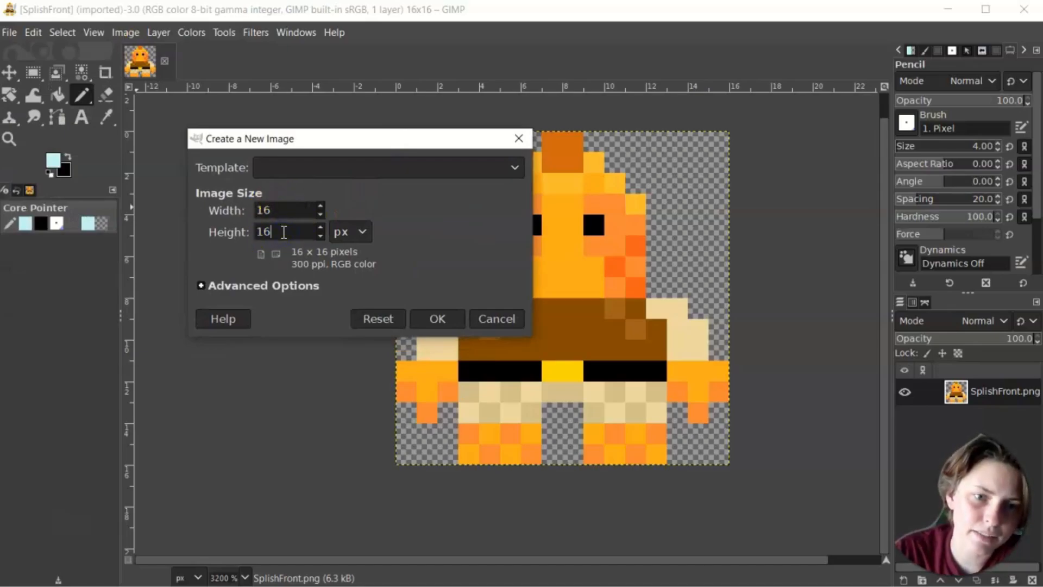
click(295, 293)
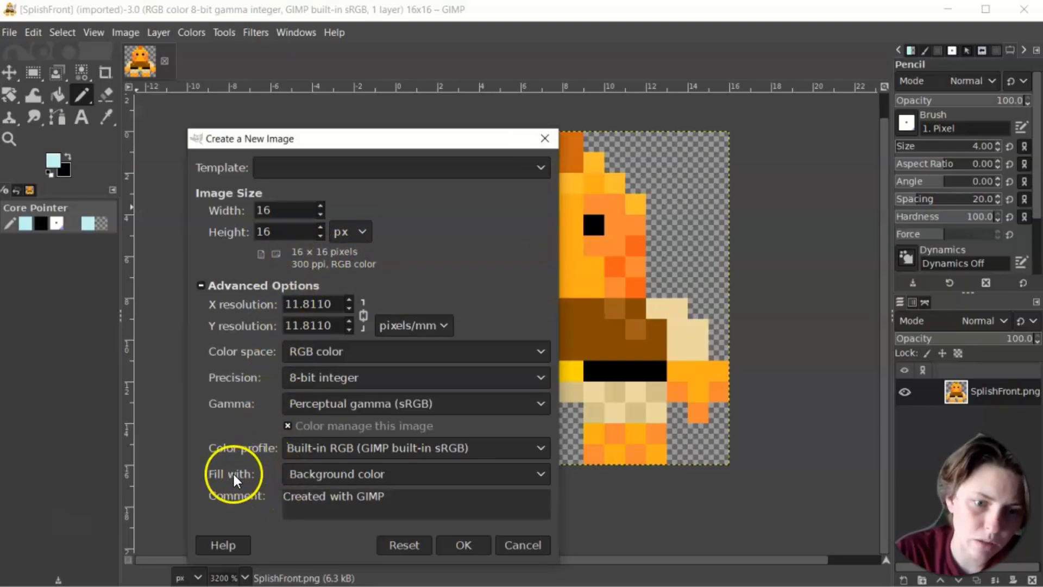
click(313, 473)
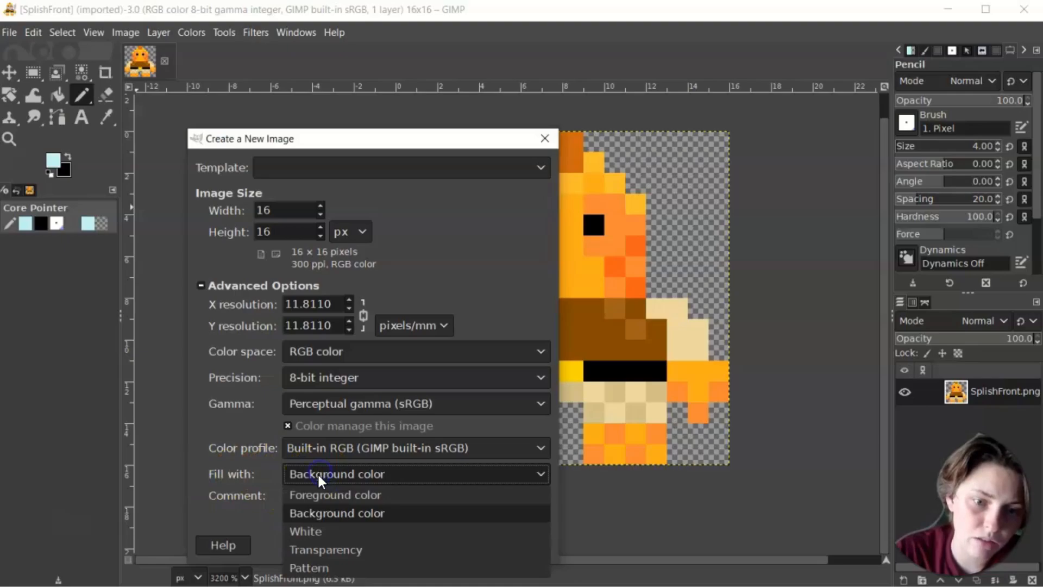
click(338, 550)
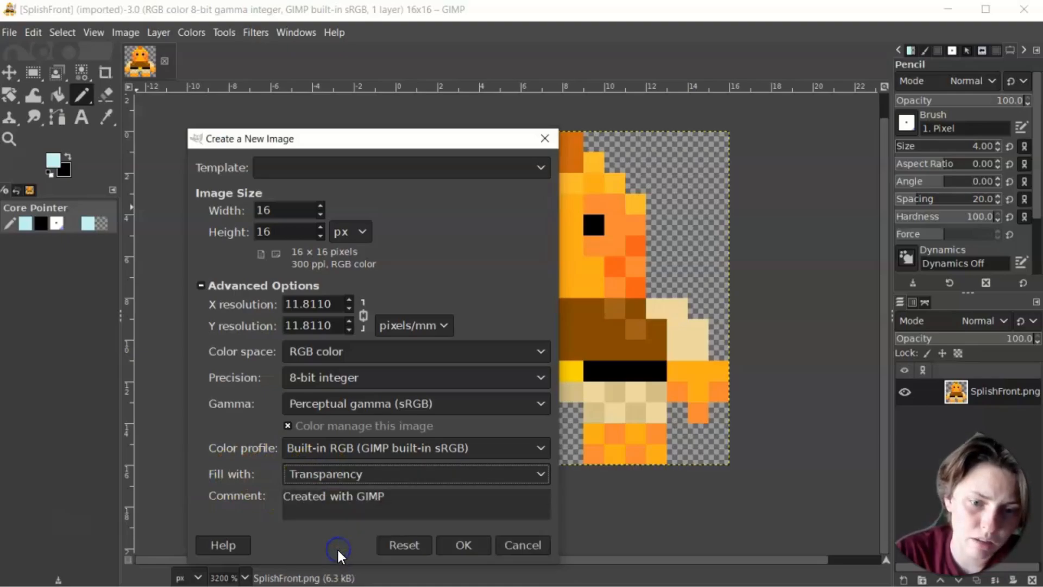
click(459, 545)
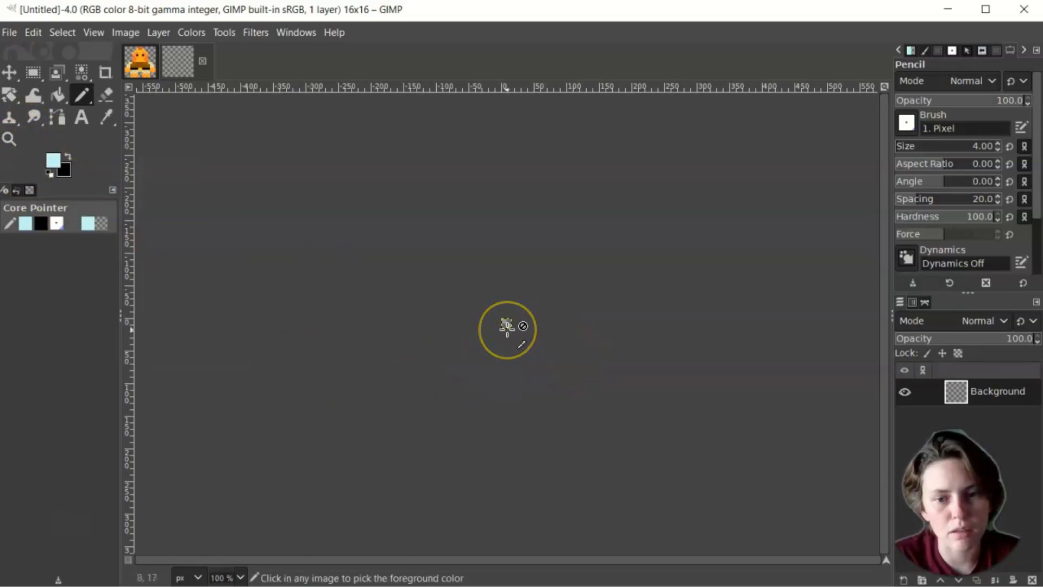
- Show the grid on the new blank image
ctrl+scroll(507, 327, up, 2)
ctrl+scroll(507, 328, up, 8)
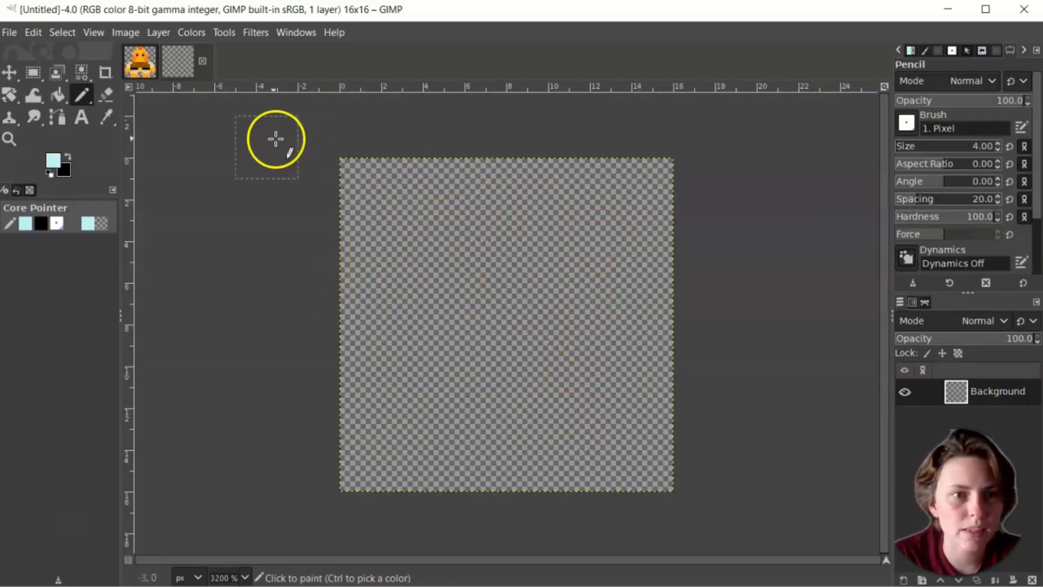
click(97, 31)
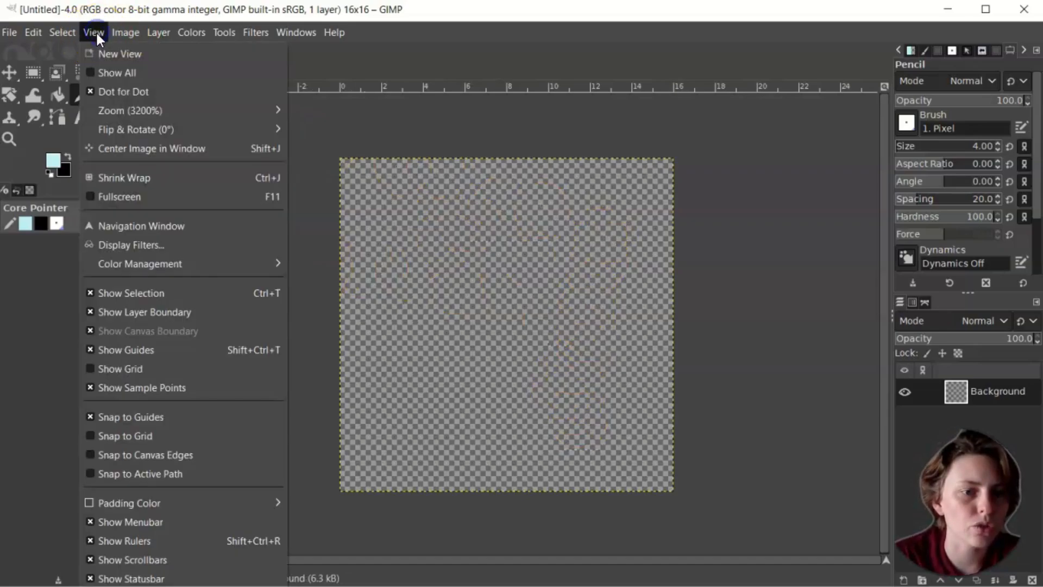
click(112, 373)
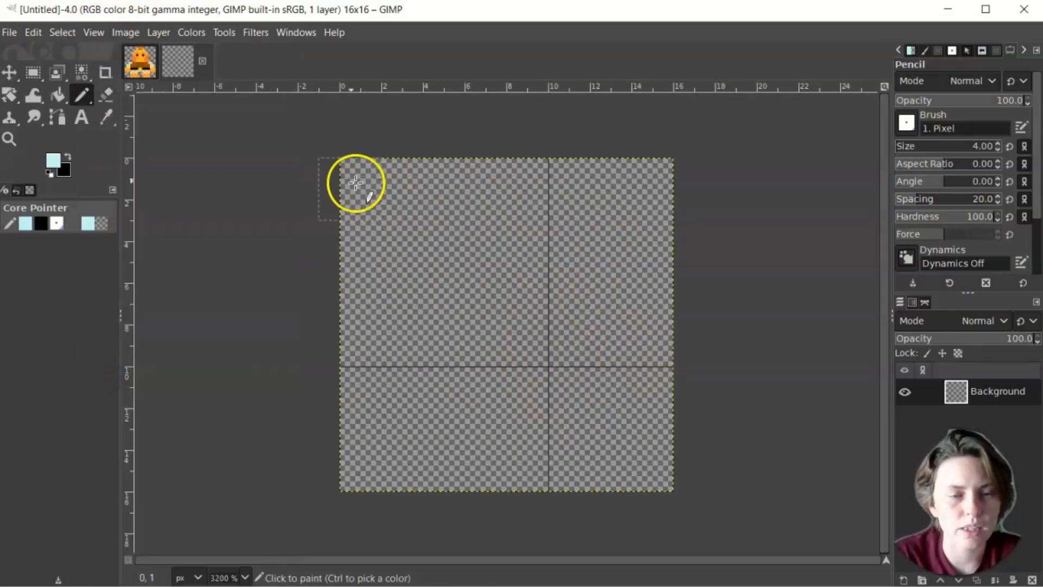
- Configure the image grid with a horizontal and vertical spacing of 1 pixel
click(126, 33)
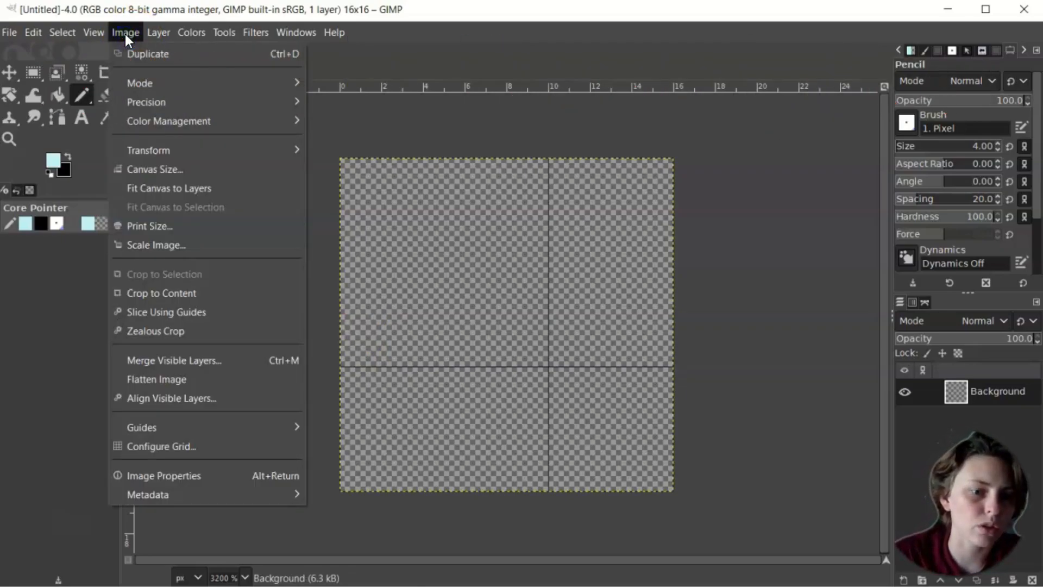
click(143, 446)
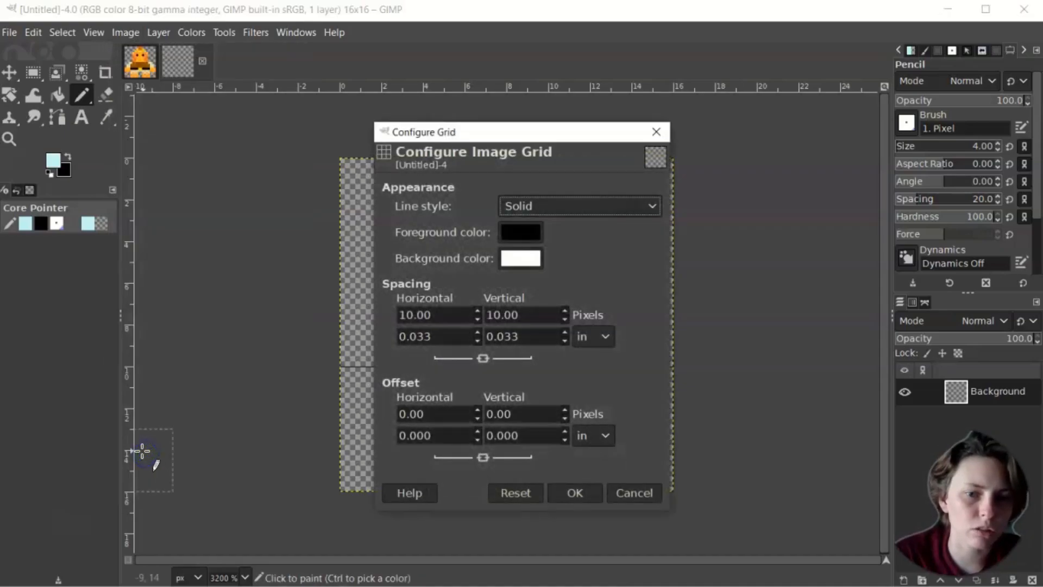
drag(435, 316, 394, 316)
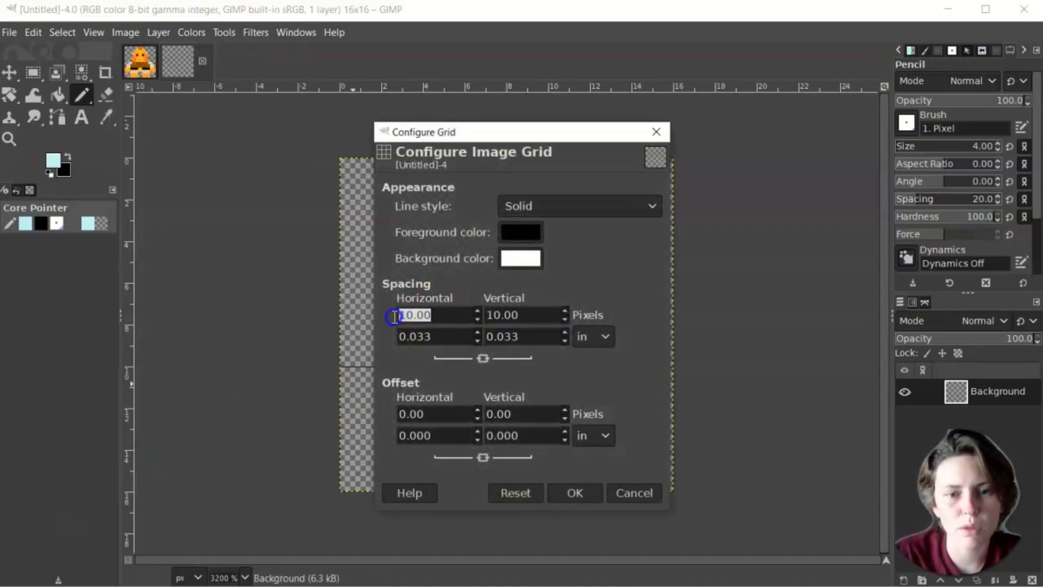
text(1)
drag(520, 317, 489, 323)
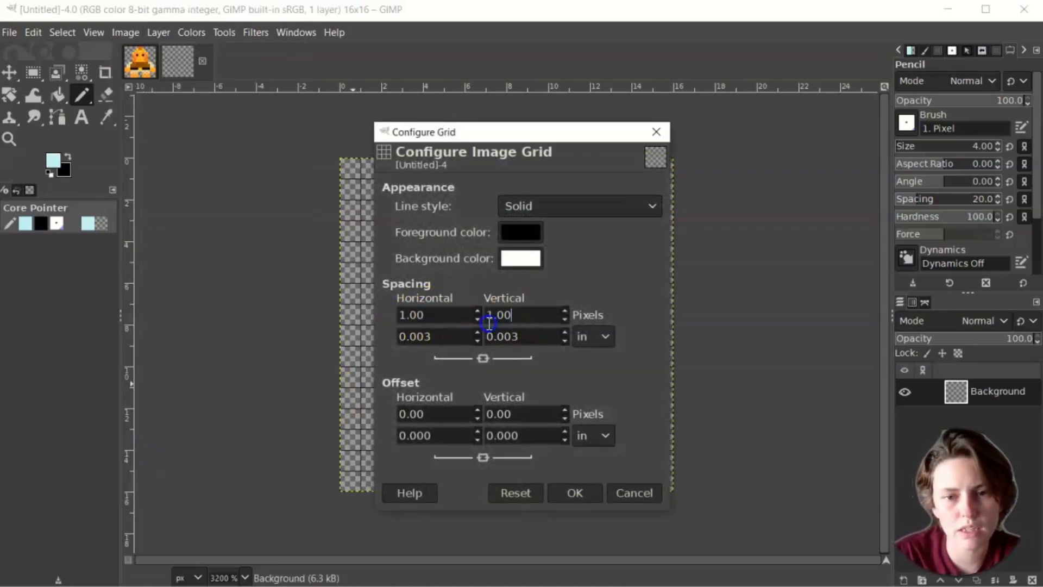
click(575, 494)
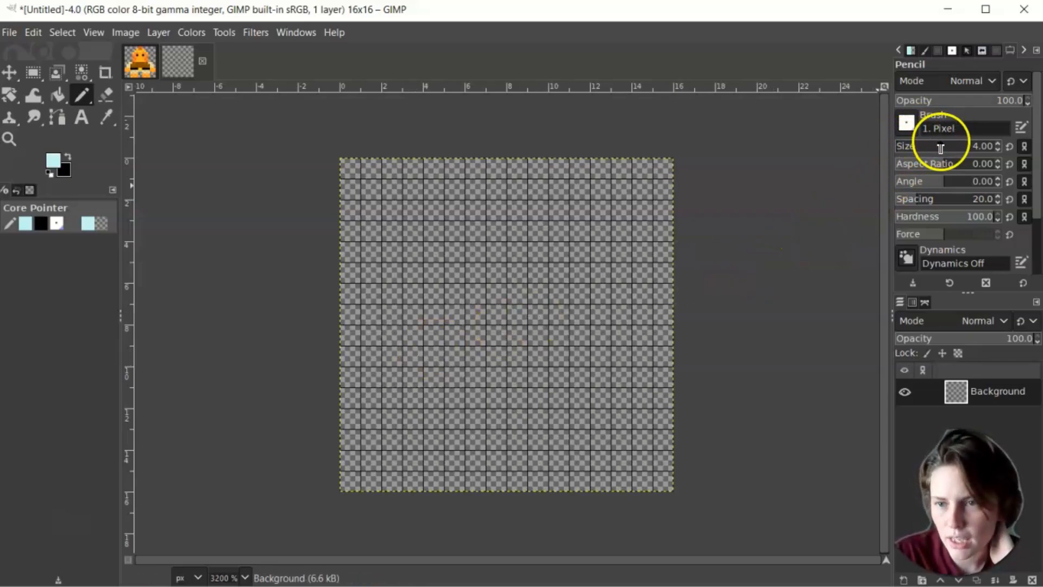
- Set the Pencil brush size to 1
click(995, 145)
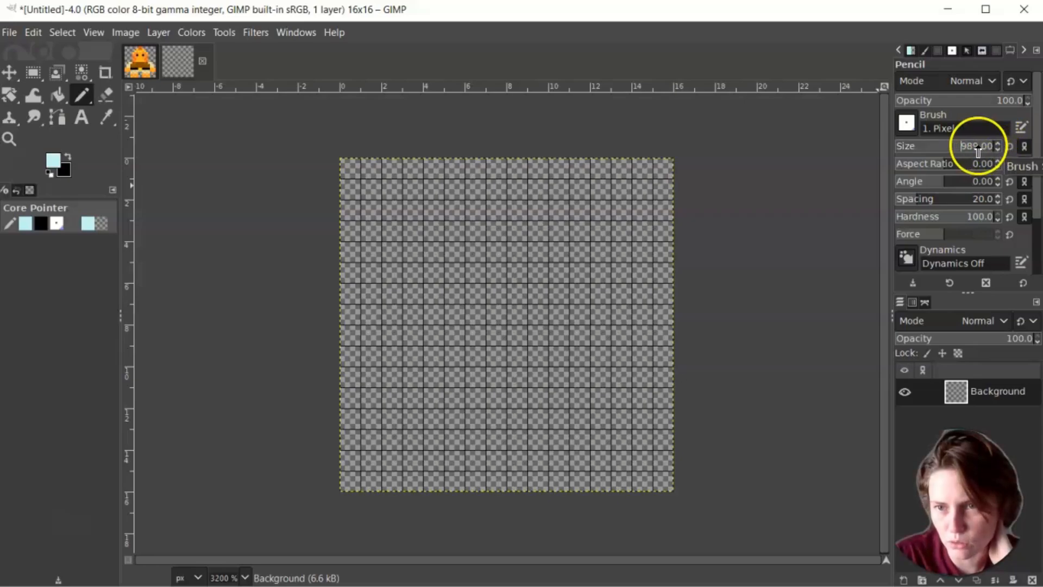
drag(989, 149, 909, 153)
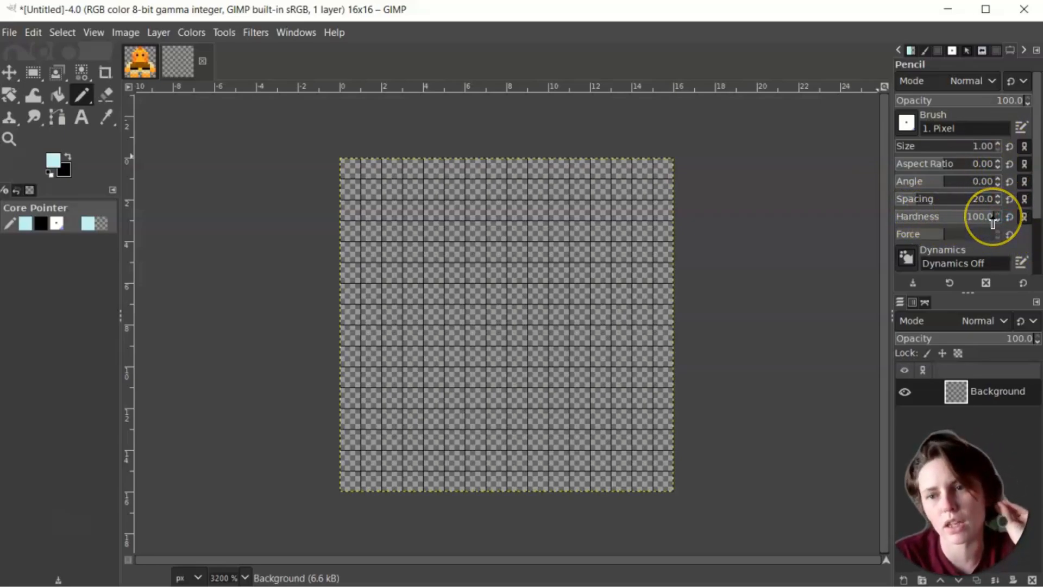
click(105, 95)
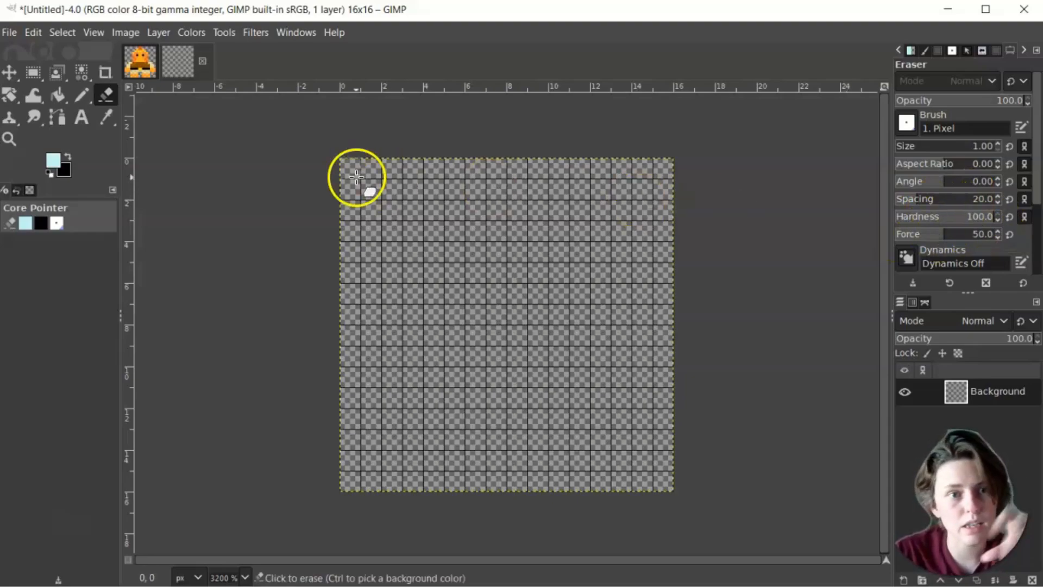
click(80, 103)
click(66, 167)
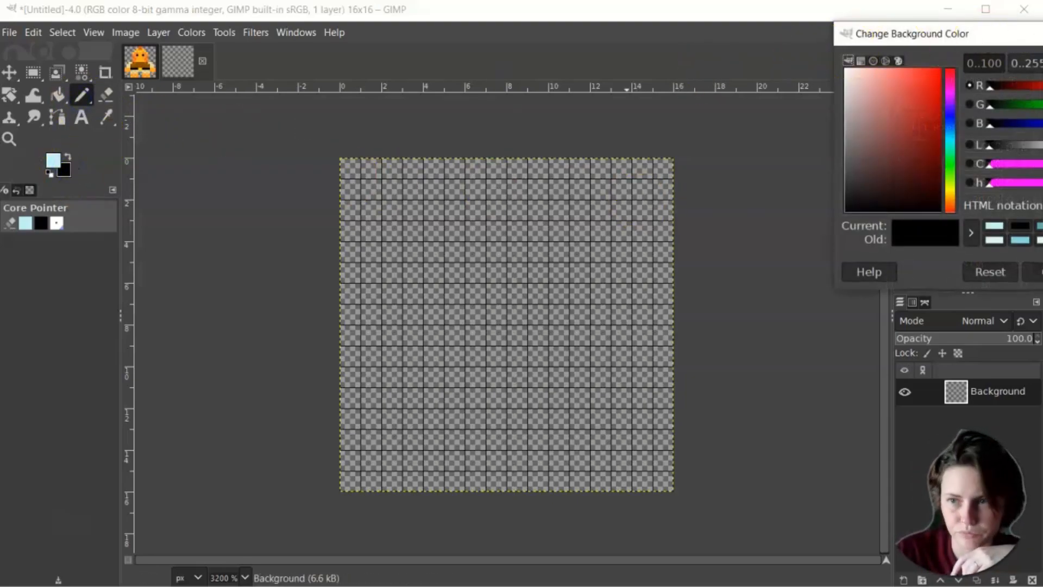
click(1042, 33)
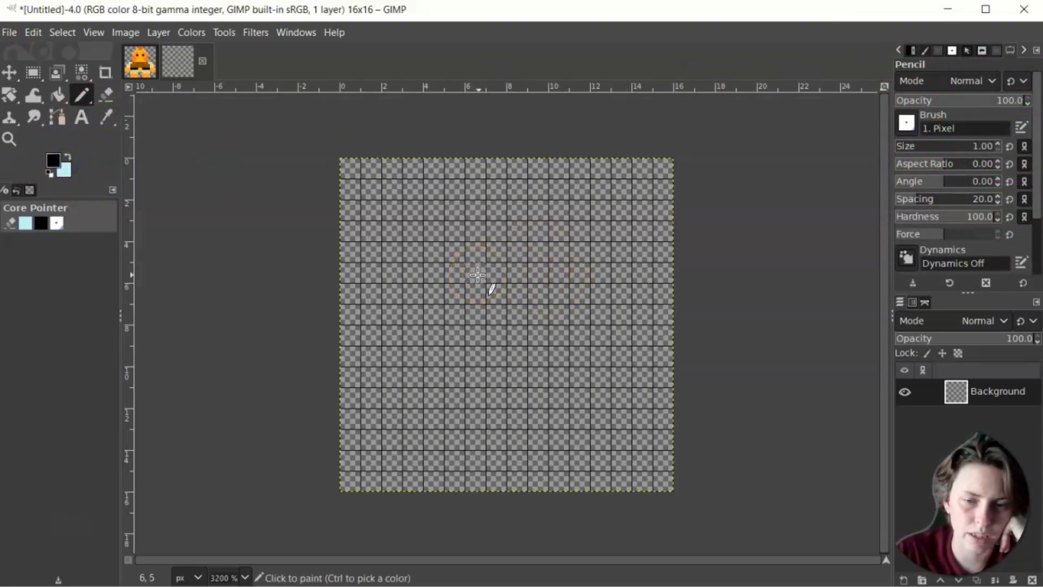
- Paint one black test pixel at 6, 5 on the blank canvas with the Pencil and erase it
click(477, 275)
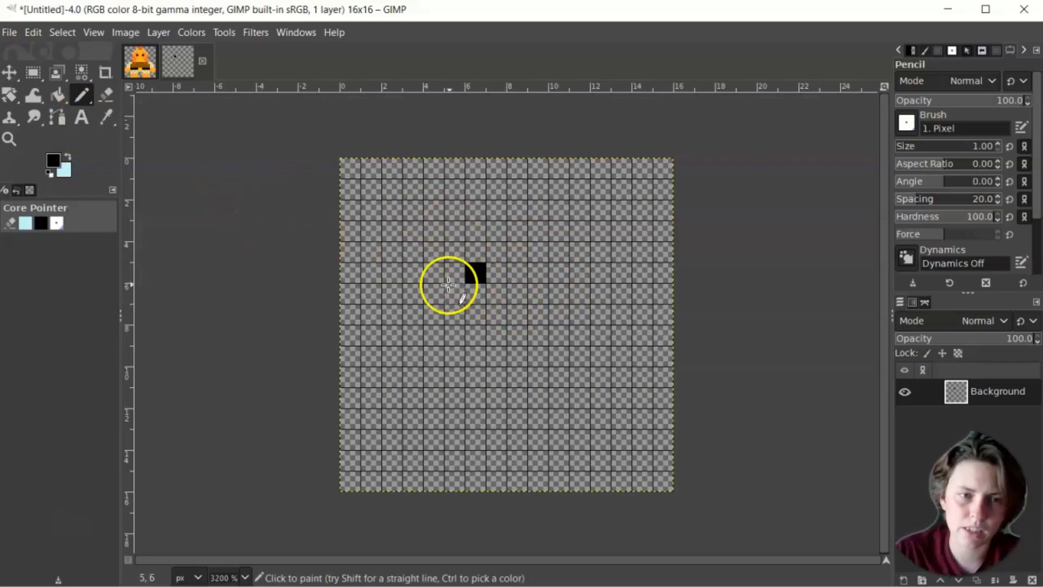
click(106, 98)
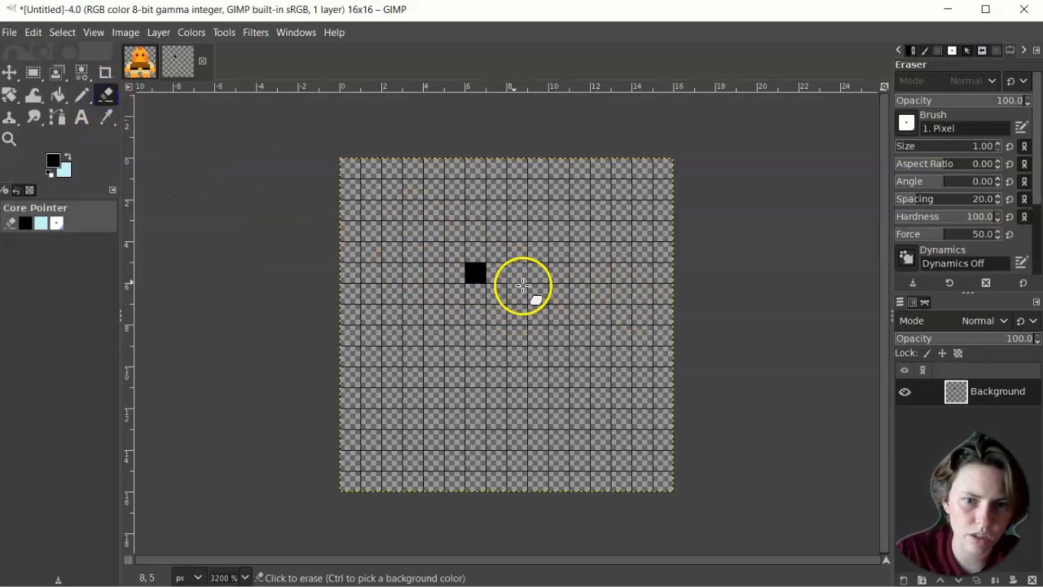
click(477, 278)
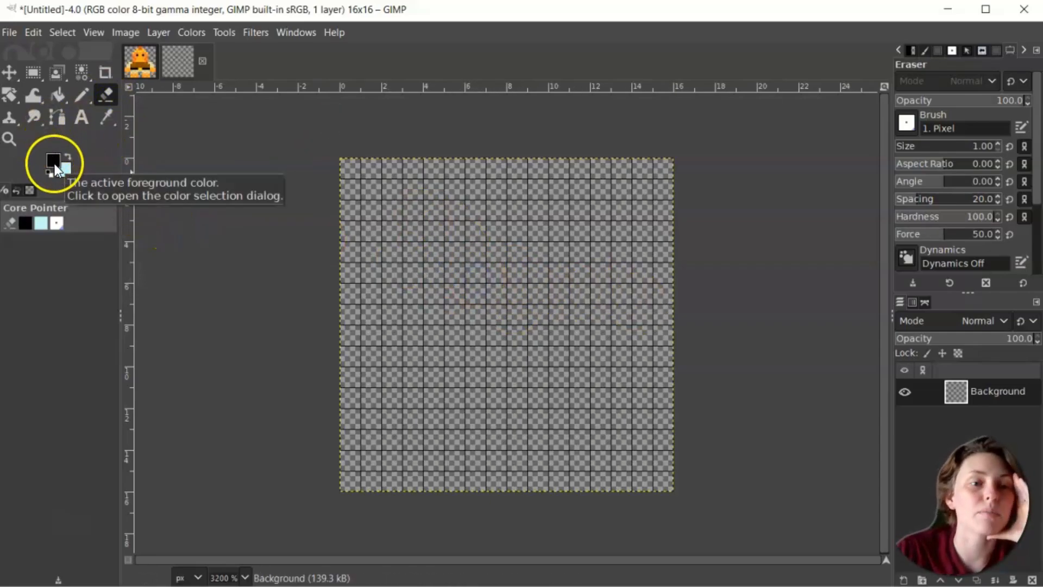
click(53, 162)
mouse_move(895, 35)
mouse_down()
mouse_move(657, 42)
mouse_move(611, 69)
mouse_up()
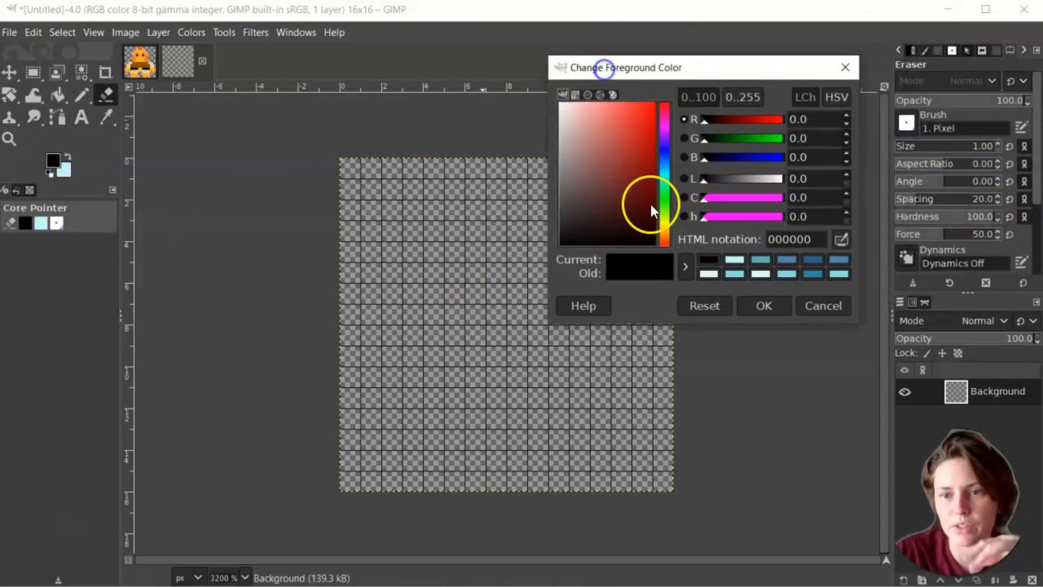
click(845, 68)
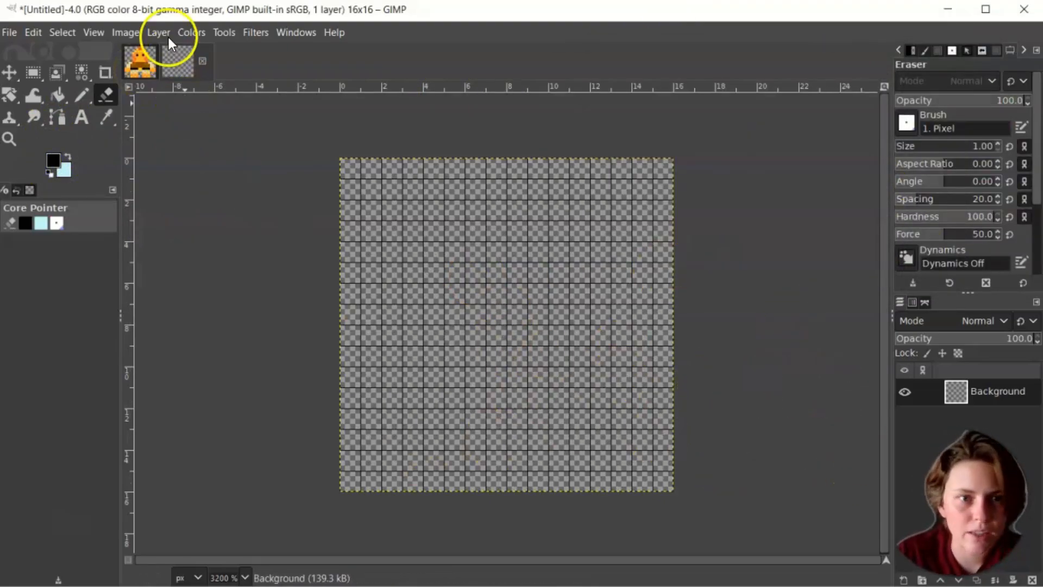
- Select the entire 16 × 16 area of the SplishFront image with Rectangle Select and copy it
click(150, 70)
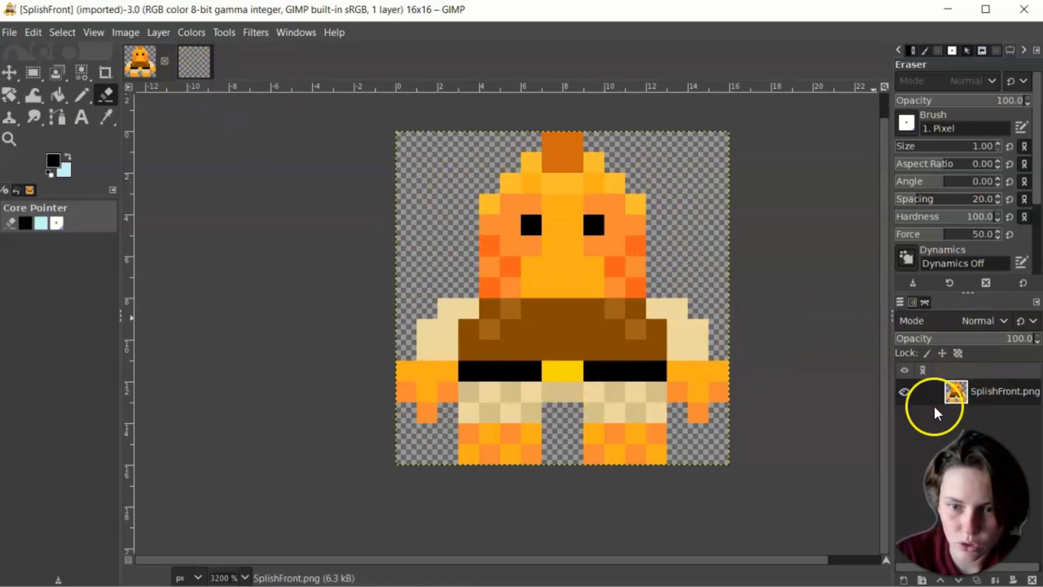
click(32, 72)
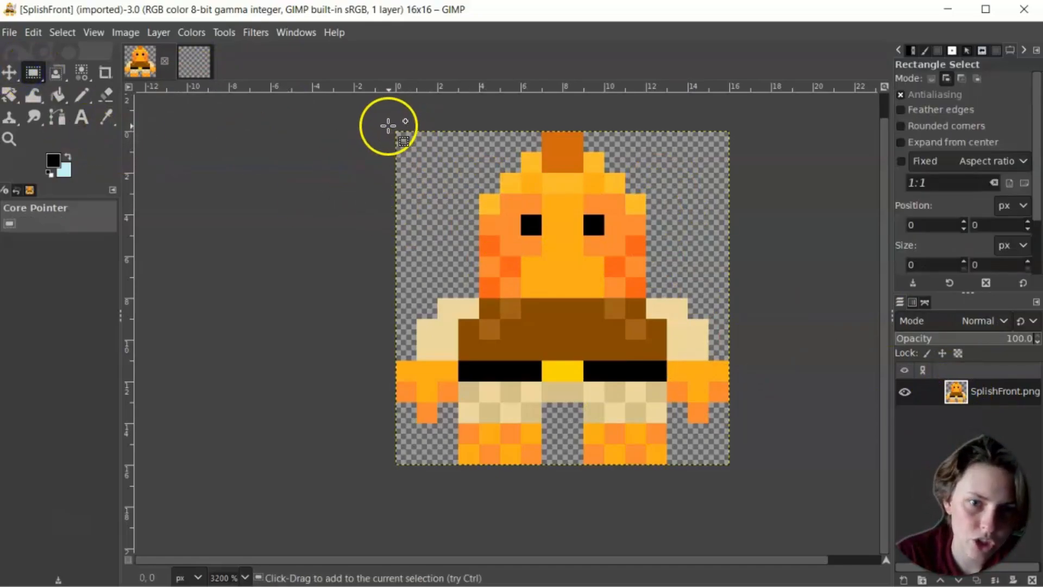
drag(384, 121, 720, 462)
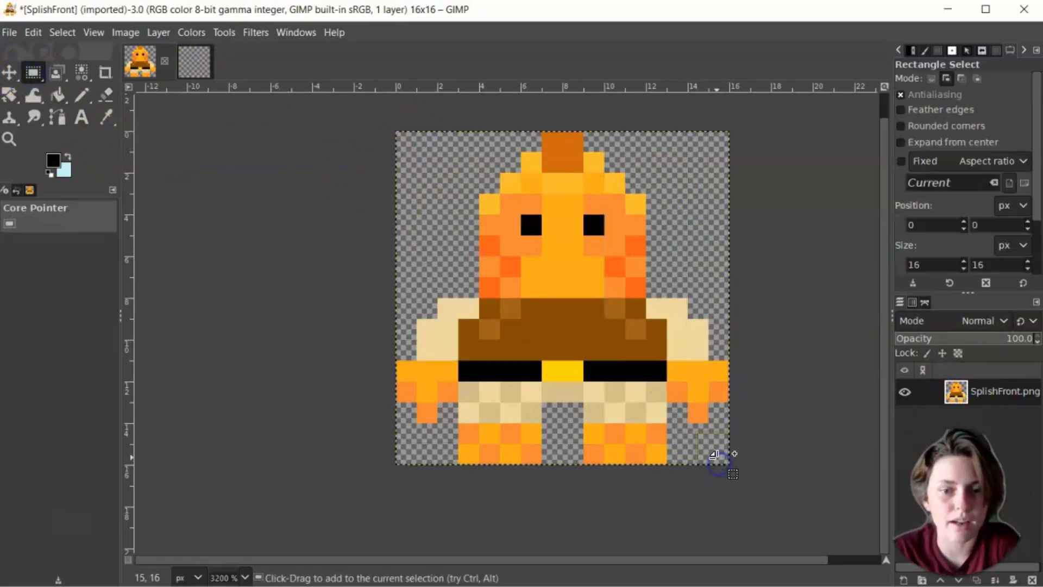
key(ctrl+c)
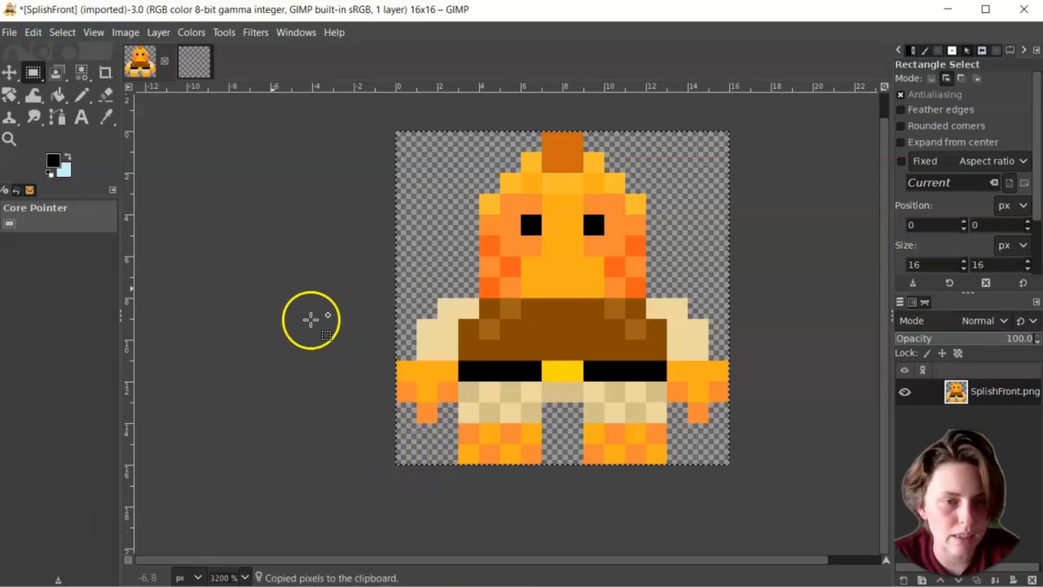
- Paste the copied character into the blank gridded image as a new layer
click(185, 61)
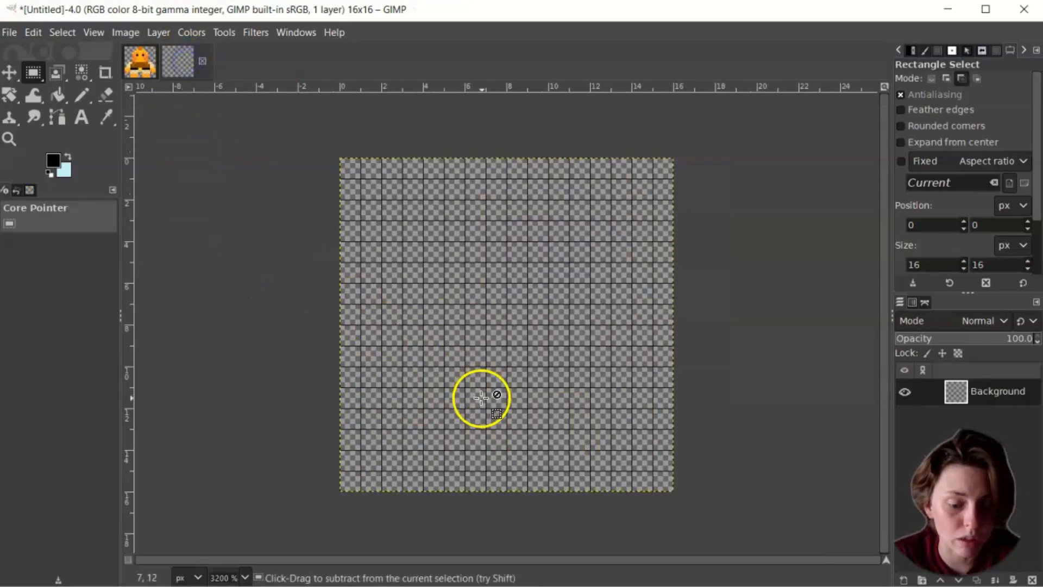
key(ctrl+v)
key(shift+ctrl+n)
- Erase the character's whole head above the brown shirt on the pasted layer
key(shift+e)
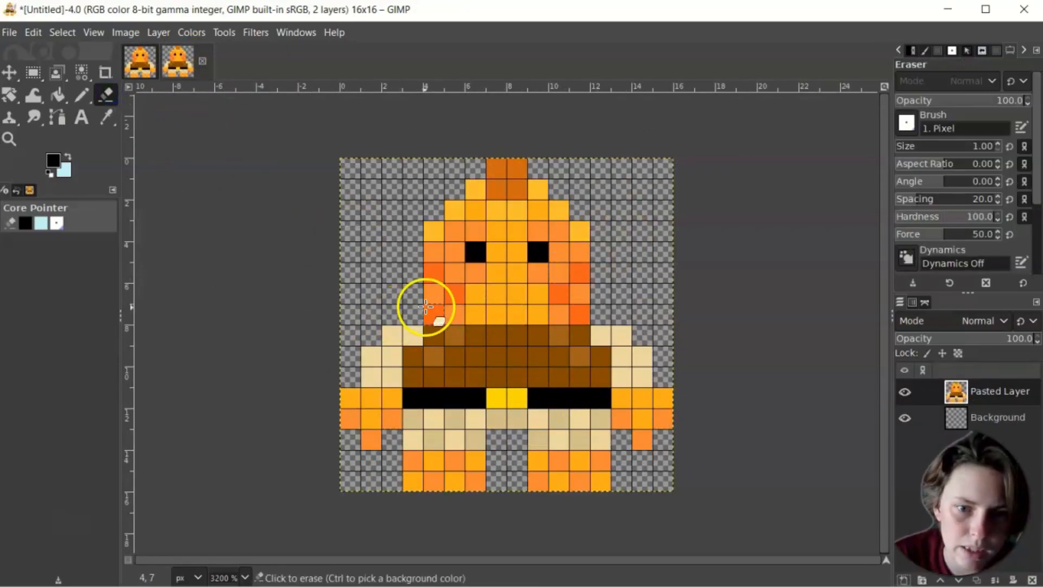
mouse_move(426, 306)
mouse_down()
mouse_move(592, 317)
mouse_move(579, 296)
mouse_up()
mouse_move(597, 284)
mouse_down()
mouse_move(405, 279)
mouse_move(445, 259)
mouse_move(599, 248)
mouse_move(583, 231)
mouse_move(424, 213)
mouse_move(428, 231)
mouse_move(479, 213)
mouse_move(460, 203)
mouse_move(582, 200)
mouse_move(465, 190)
mouse_up()
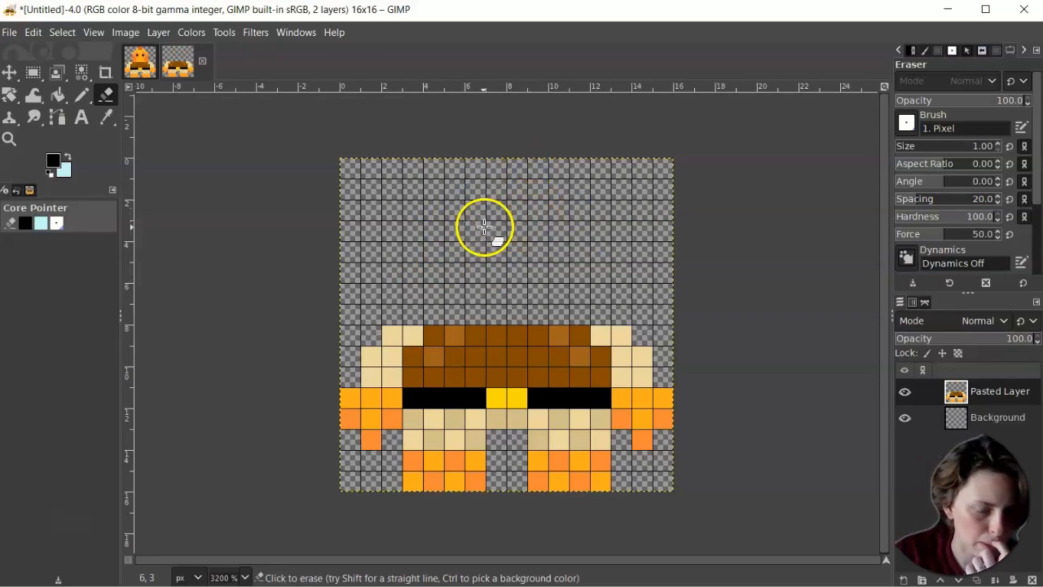
- Pencil two black 2-pixel neck sides above the shirt and the head's right edge from 12, 5 to 15, 5 and up to 15, 2
key(n)
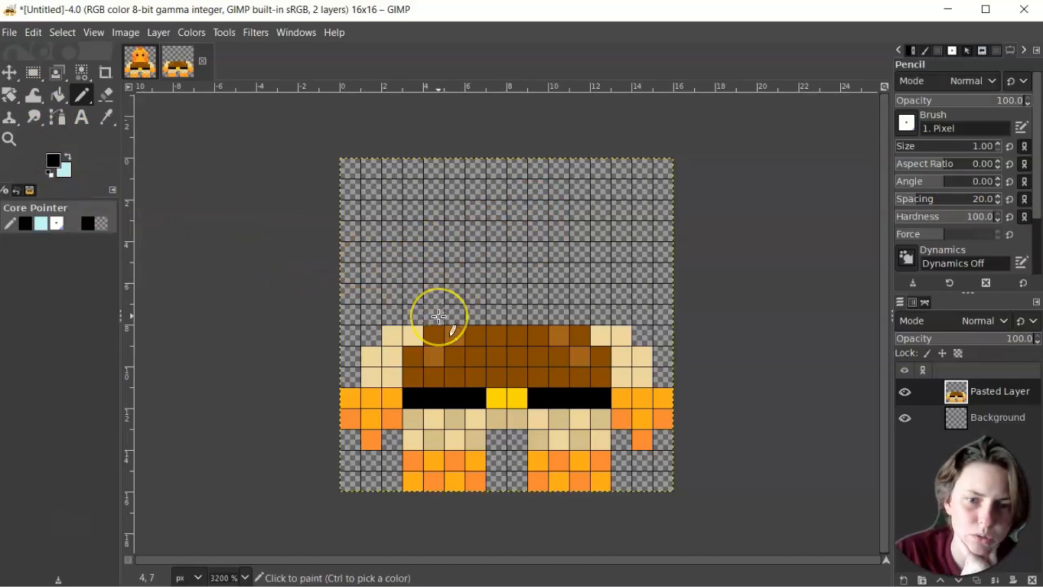
click(51, 163)
click(761, 307)
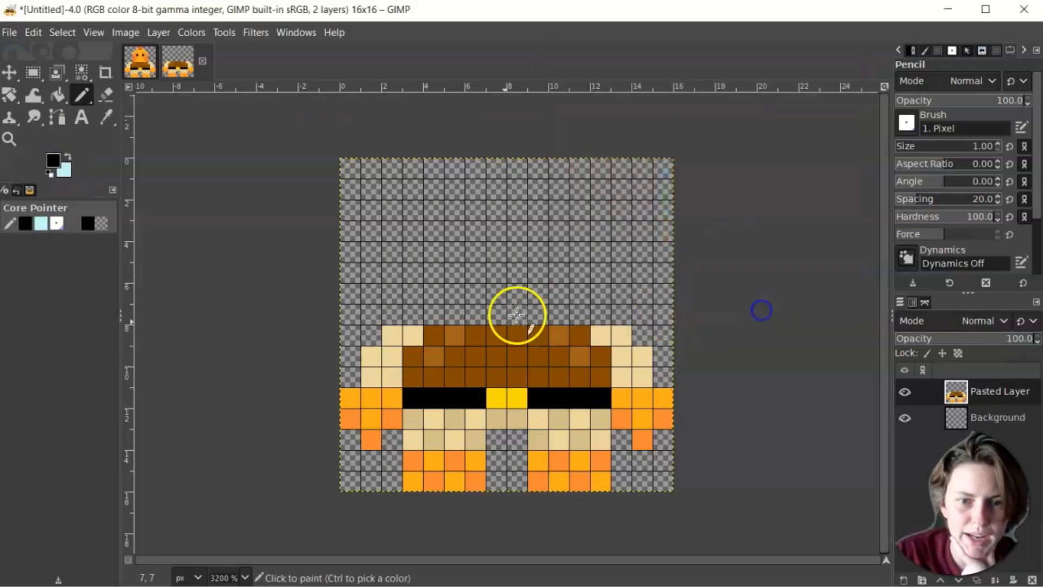
click(431, 316)
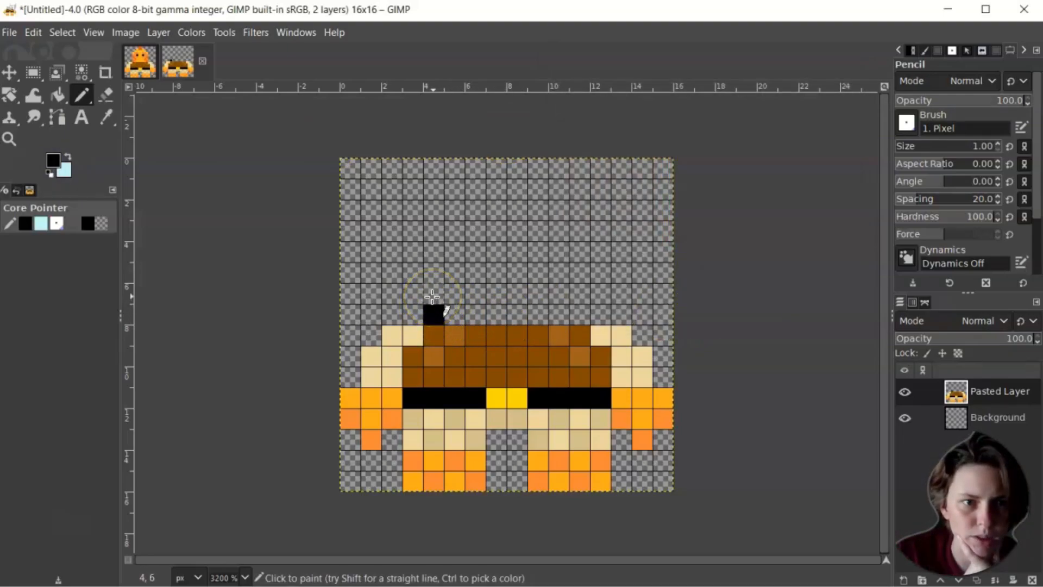
click(582, 320)
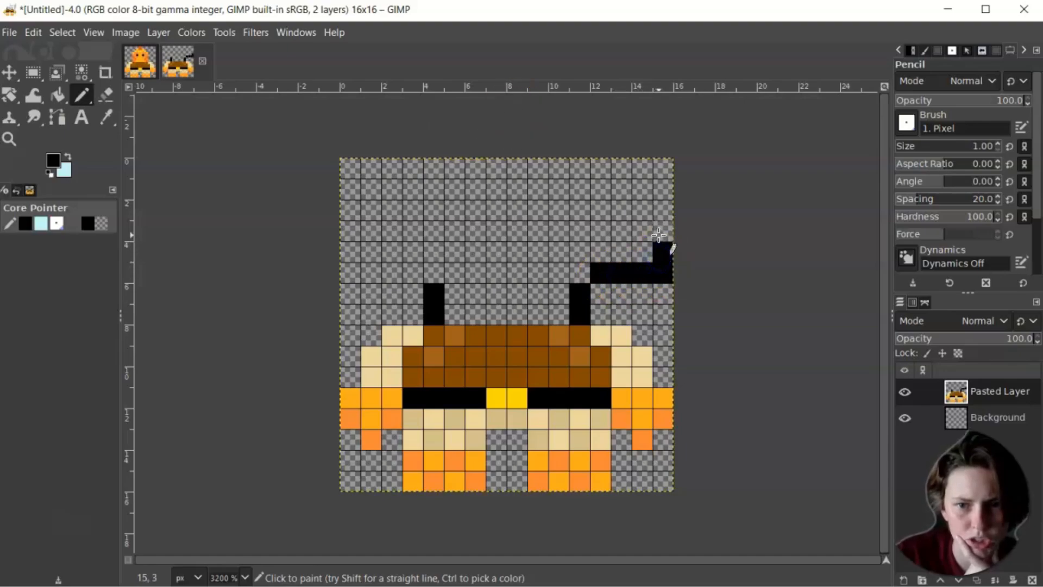
click(663, 209)
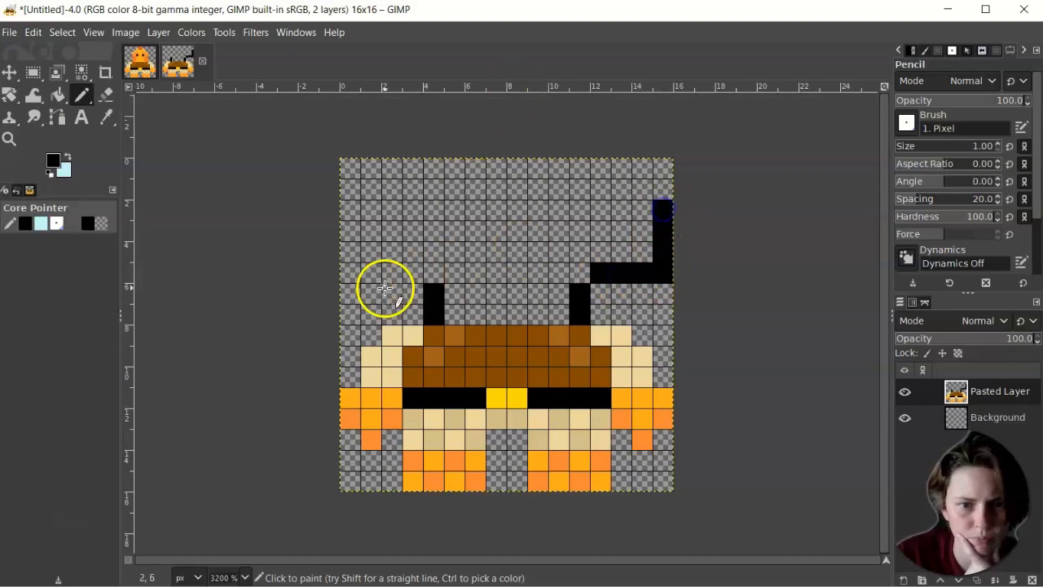
- Draw the head's left edge in black, mirroring the right one, and close the outline with a straight line along row 1
click(412, 273)
click(393, 278)
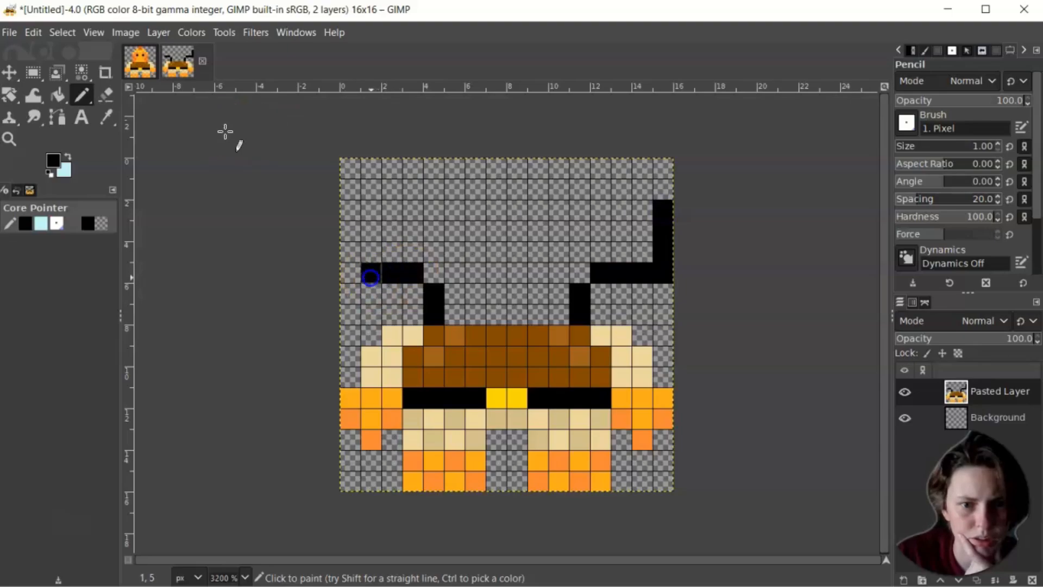
click(353, 252)
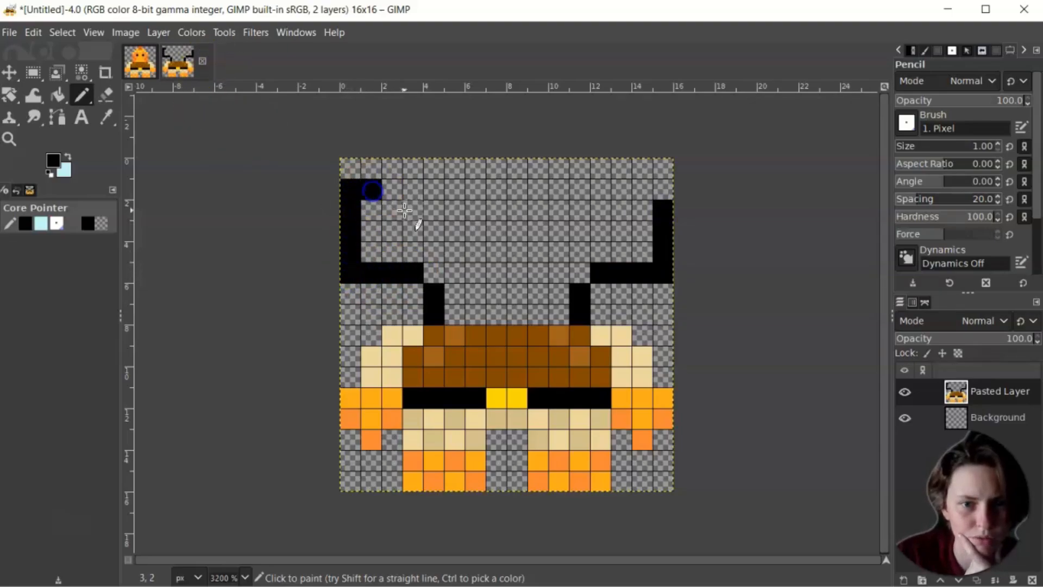
drag(431, 190, 484, 185)
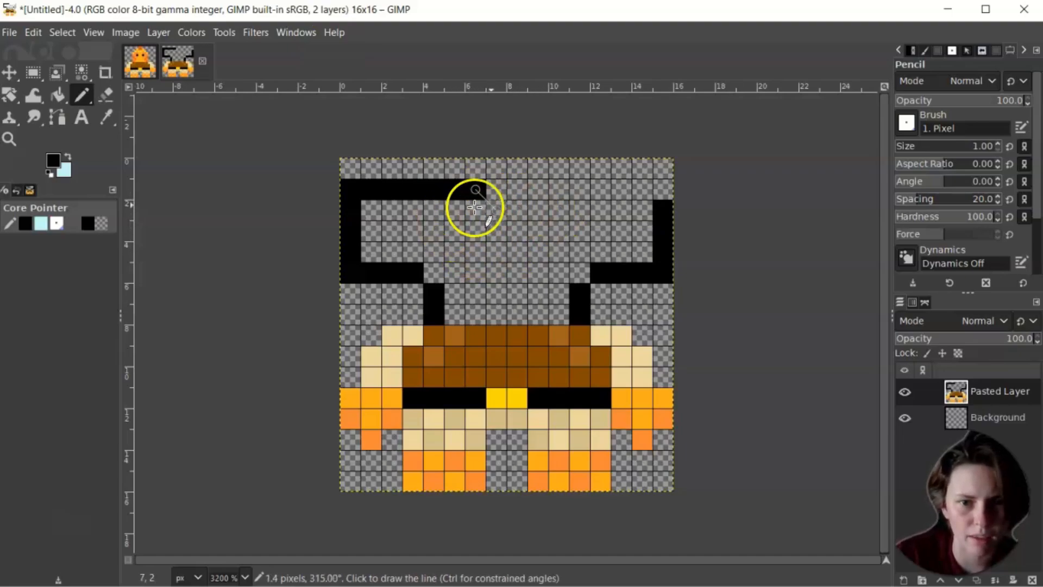
shift+click(655, 187)
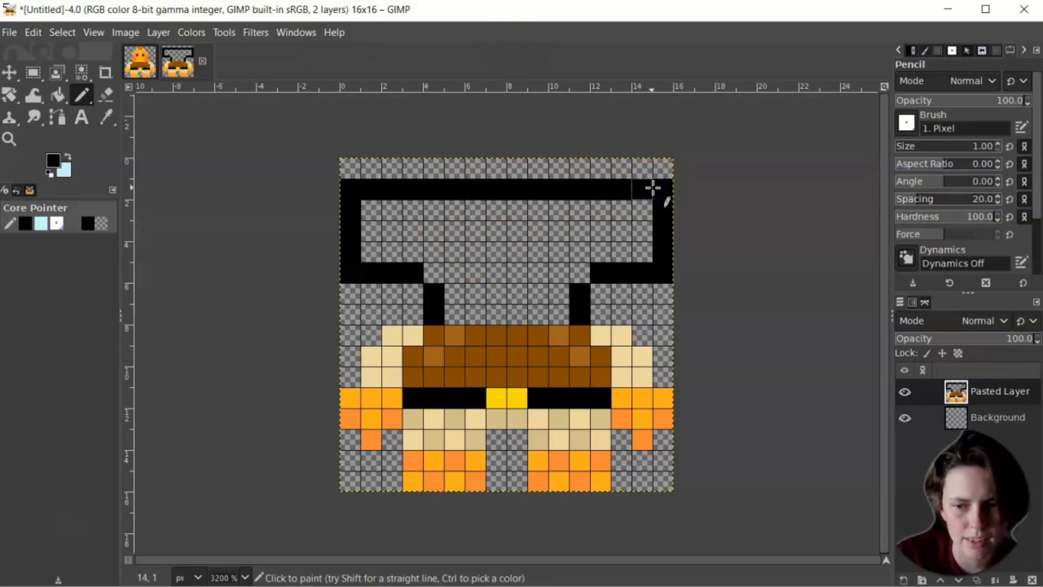
- Paint black eye pixels at 2, 3 and 13, 3 and cover the two yellow belt buckle pixels with black
click(396, 233)
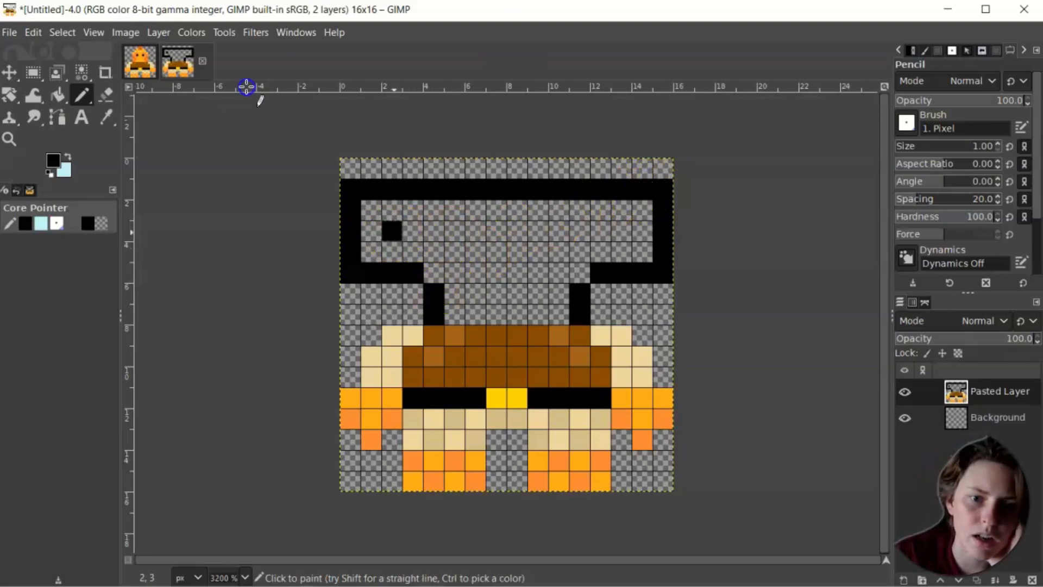
click(622, 233)
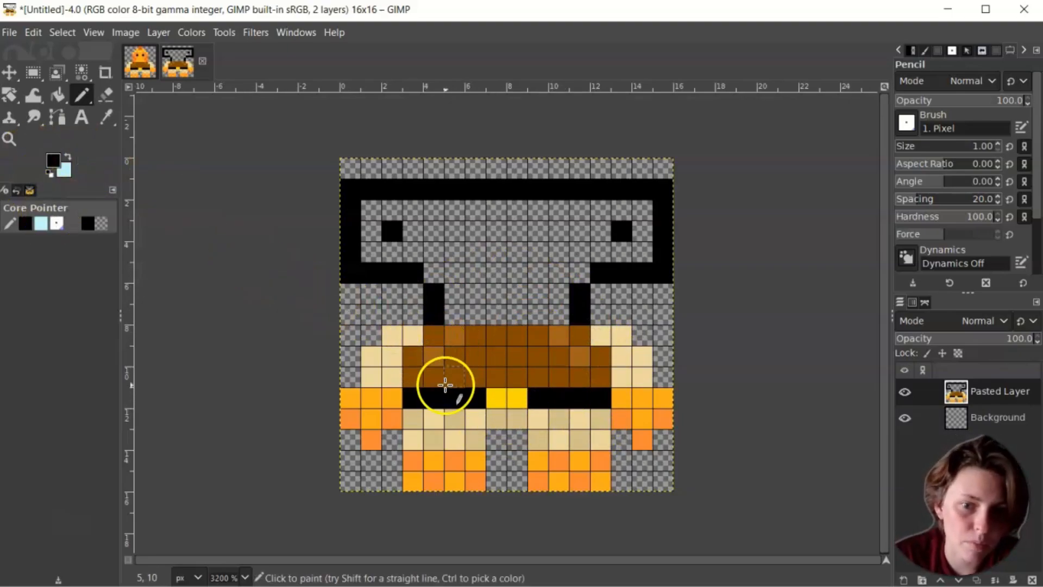
click(496, 402)
click(518, 400)
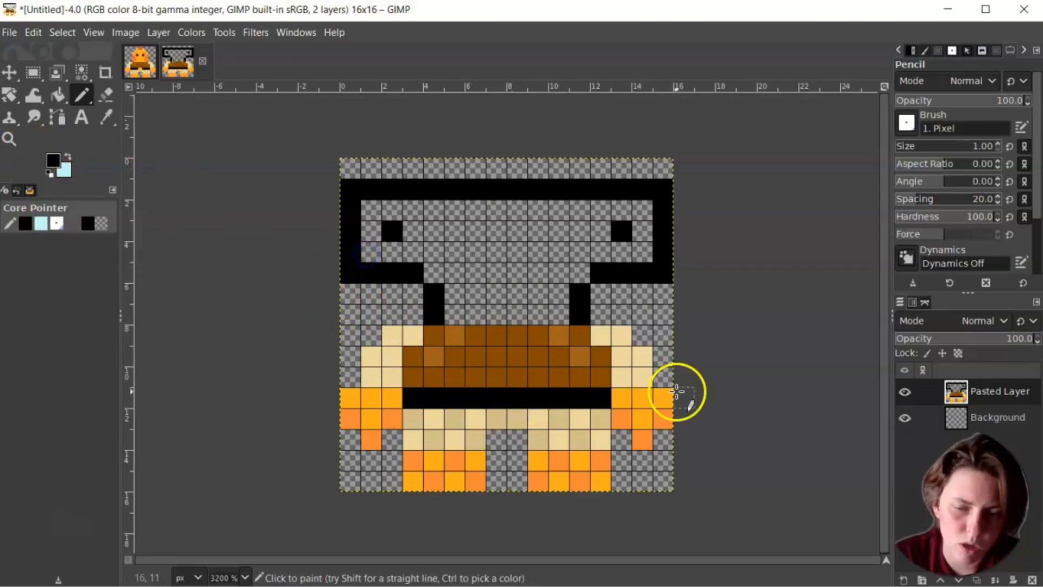
- Set the foreground color to light gray ababab and bucket-fill the inside of the head and neck
click(52, 163)
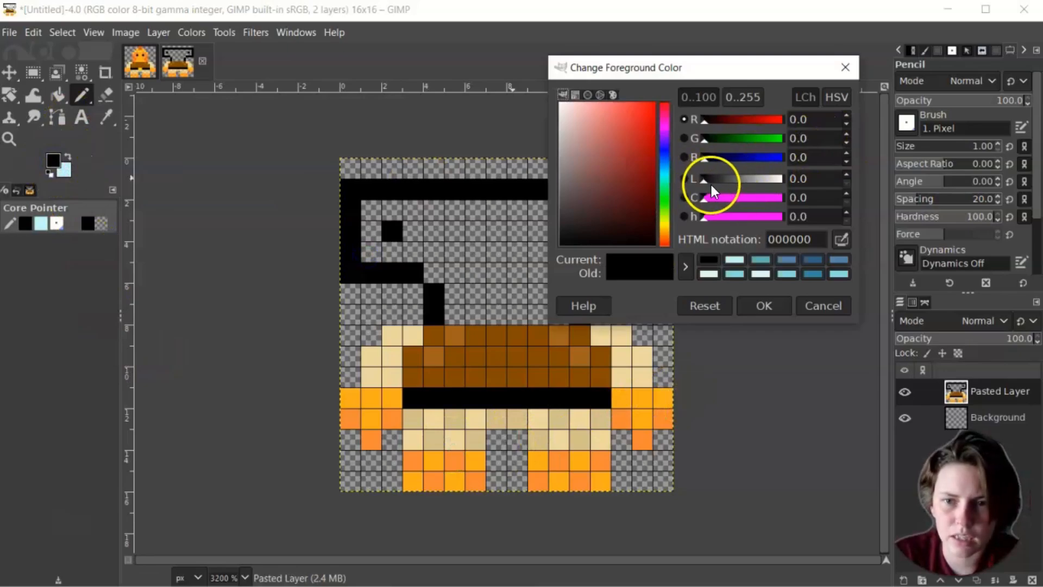
drag(705, 180, 758, 191)
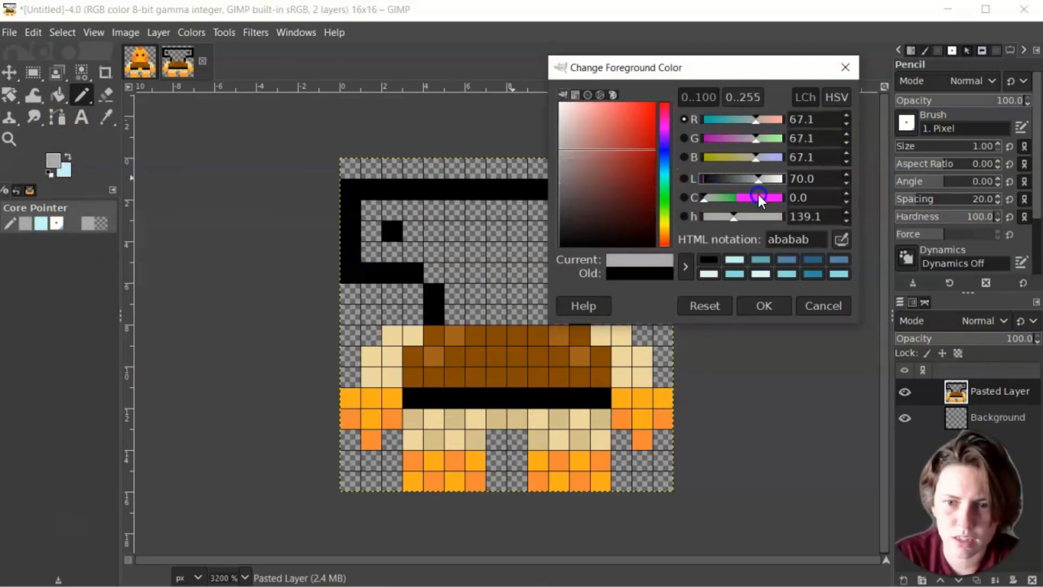
click(684, 268)
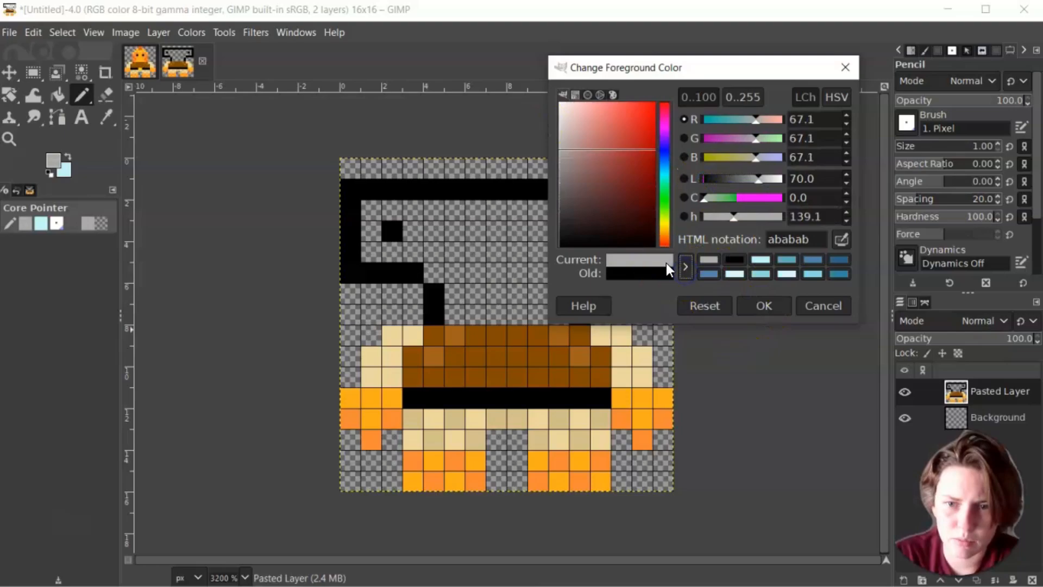
click(764, 306)
click(58, 94)
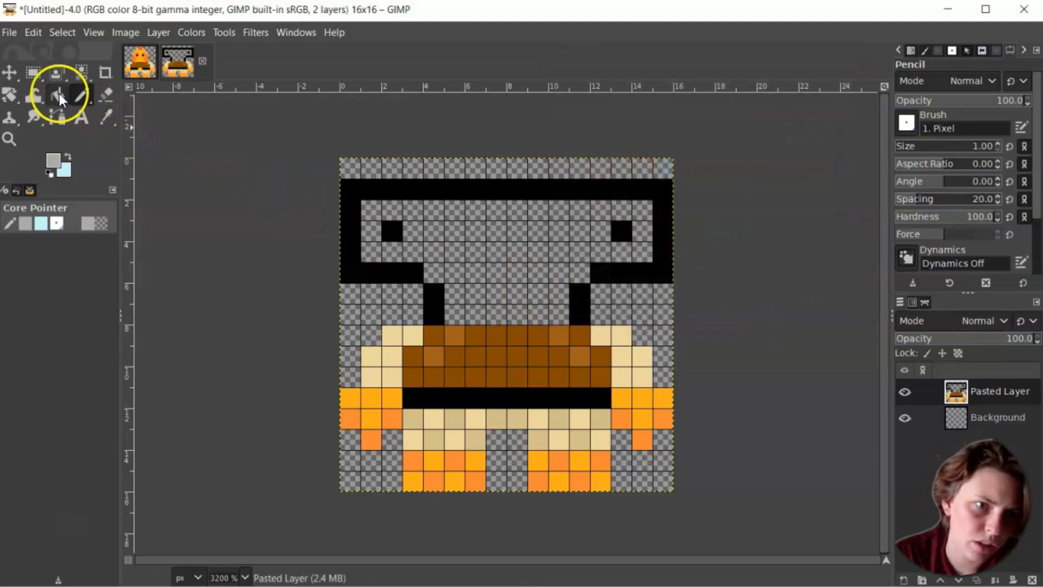
click(447, 267)
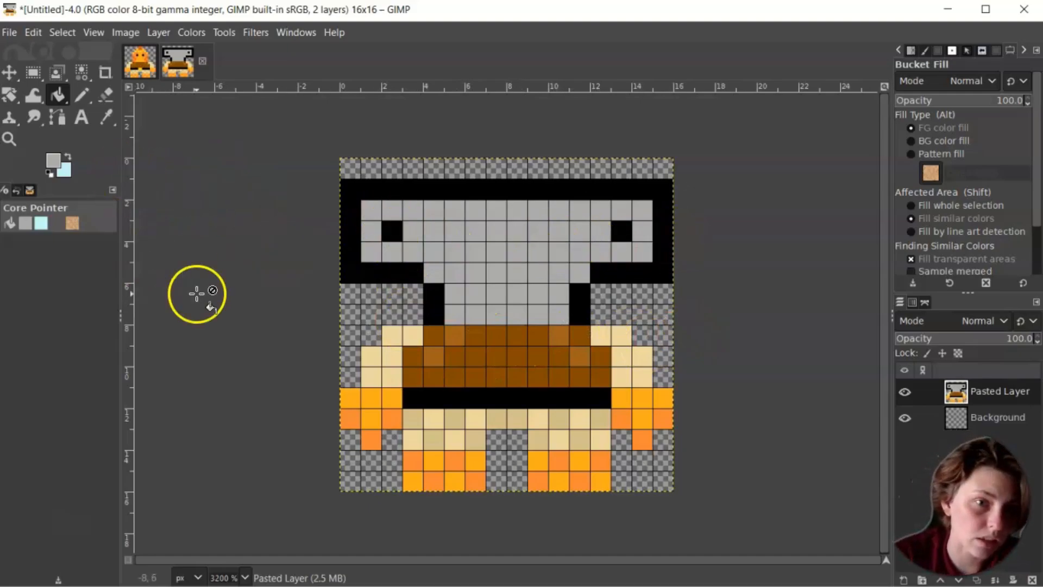
- Darken the foreground gray and bucket-fill the black head outline and the left neck side with it
click(82, 95)
click(52, 163)
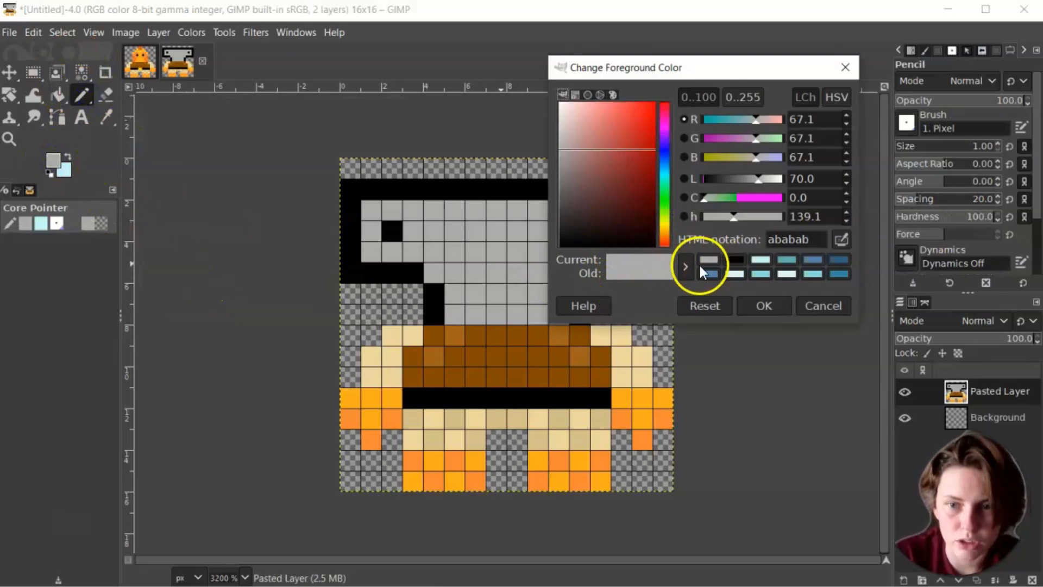
drag(752, 178, 742, 188)
click(761, 305)
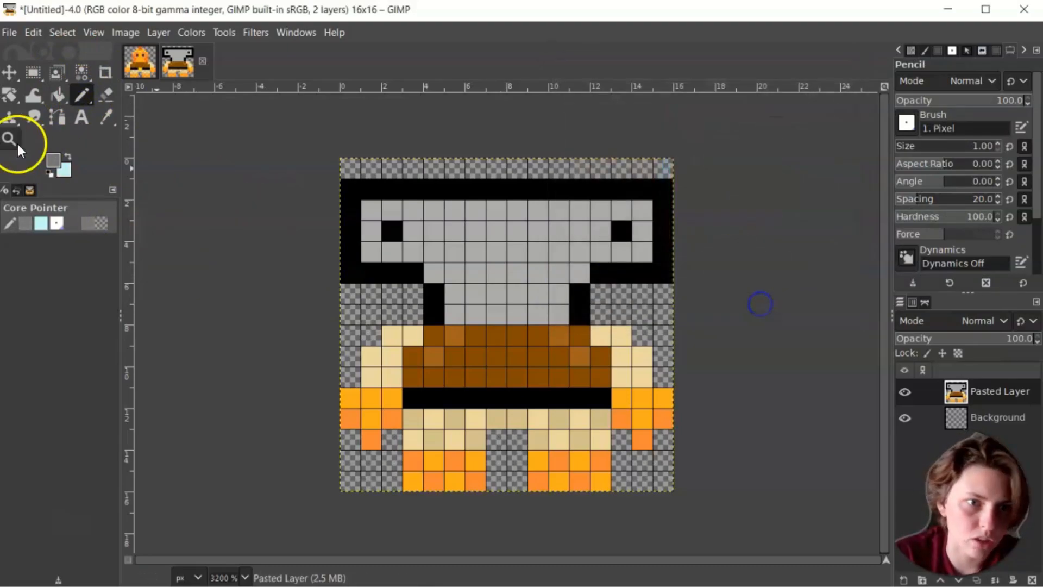
click(56, 97)
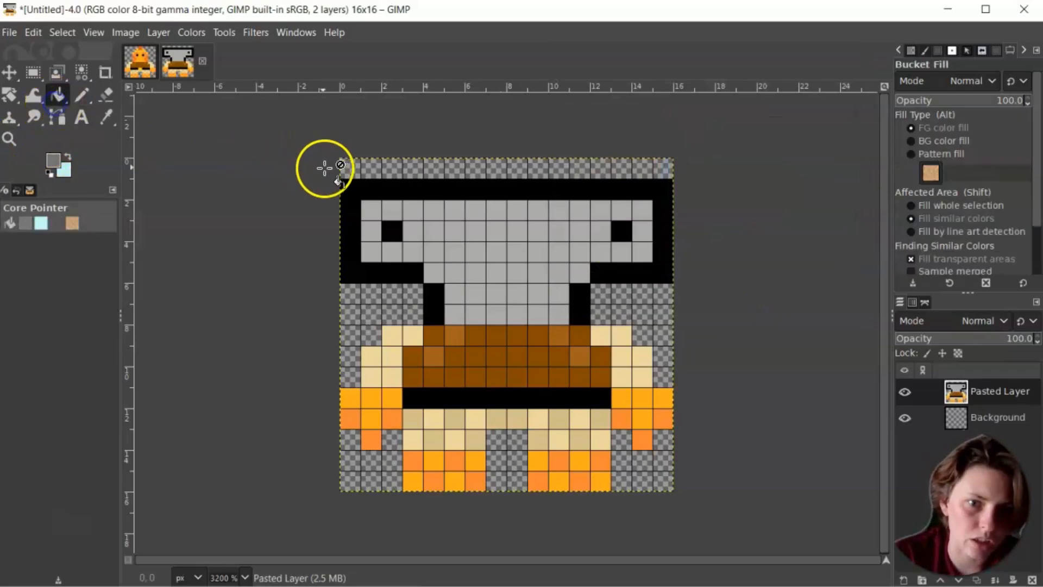
click(363, 190)
click(436, 303)
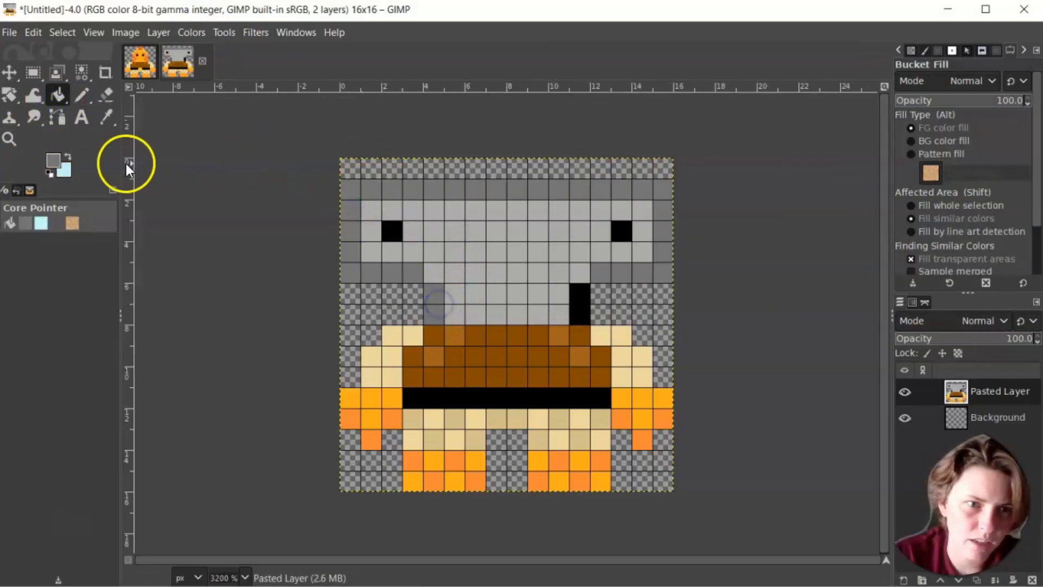
- Darken the foreground gray further and bucket-fill the head outline and both neck sides with it
click(50, 163)
drag(742, 188, 737, 186)
click(762, 307)
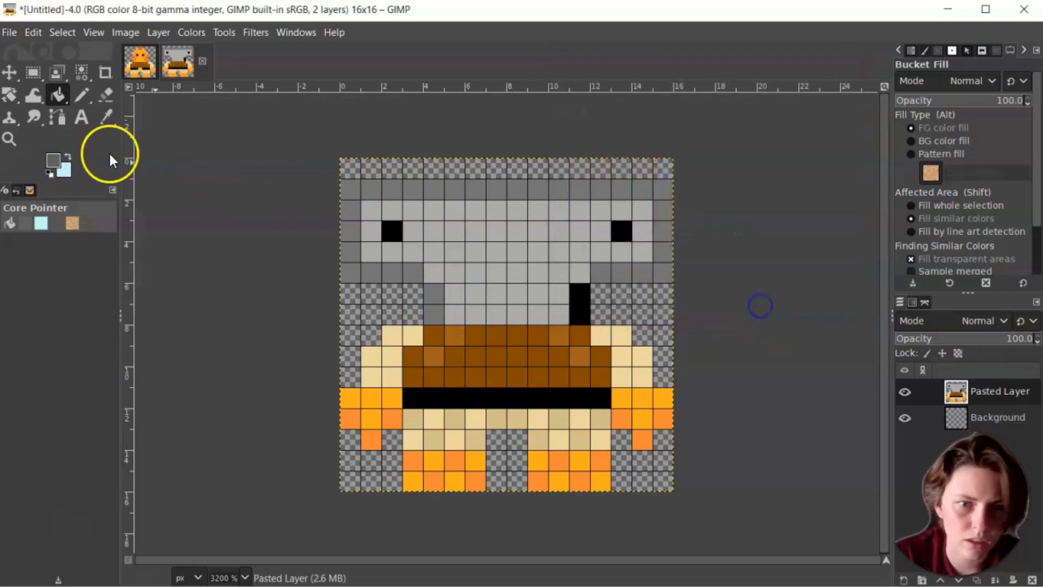
click(56, 97)
click(372, 272)
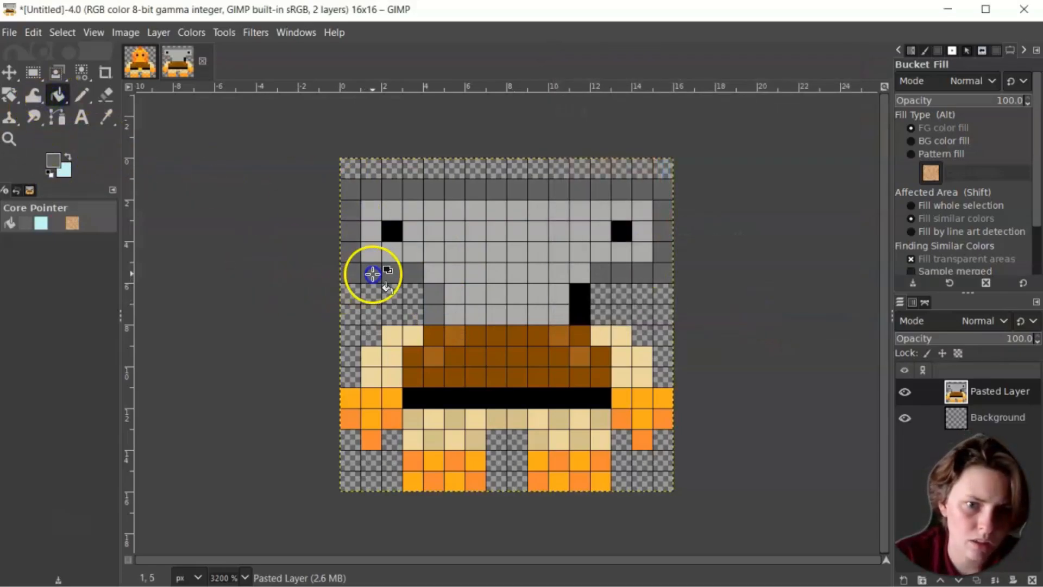
click(437, 296)
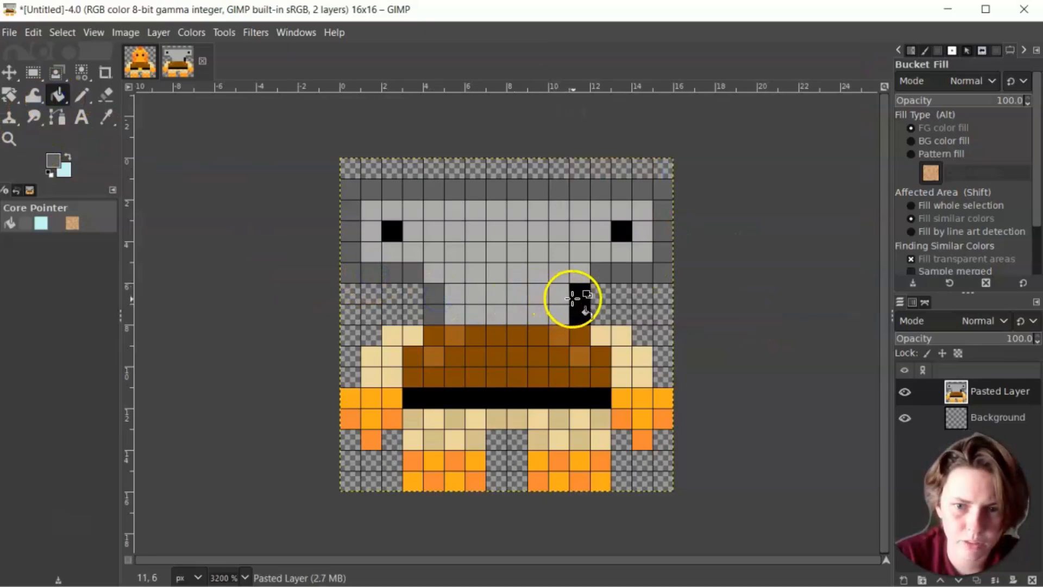
click(578, 299)
click(369, 397)
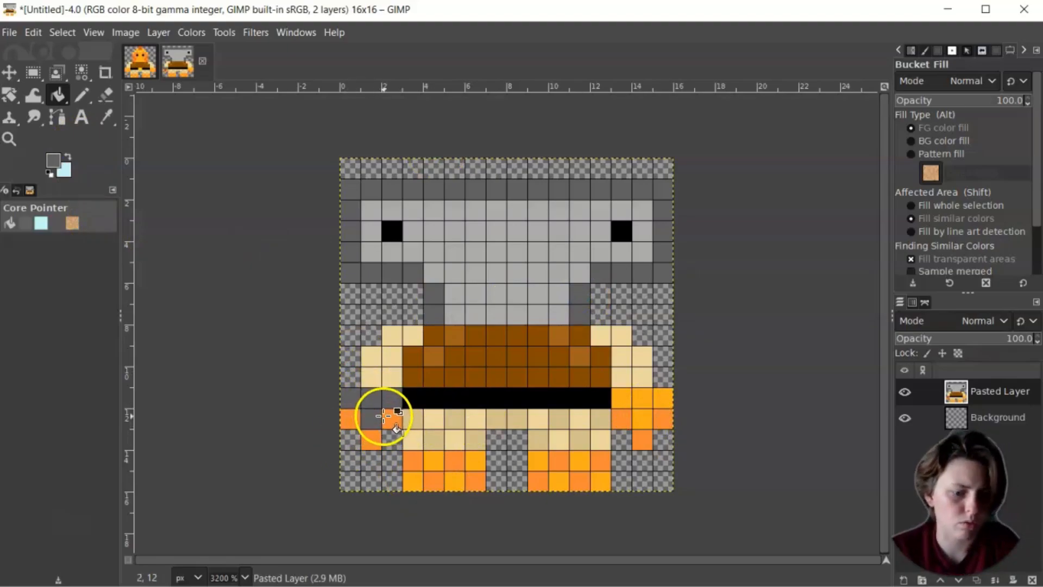
key(ctrl+z)
key(ctrl+z)
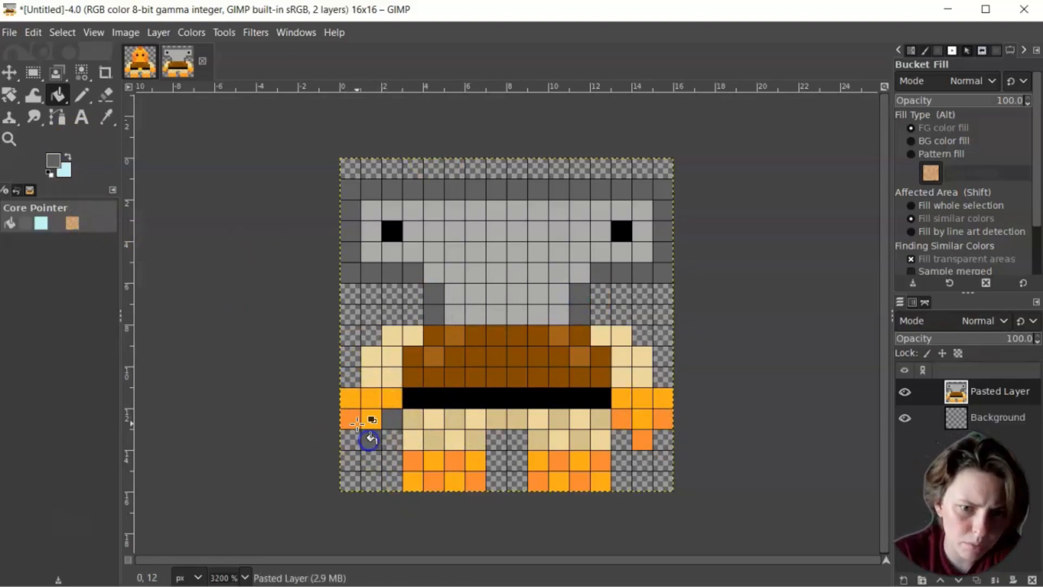
- Bucket-fill the darker orange pixels of both hands and both feet with the dark gray outline color
click(615, 417)
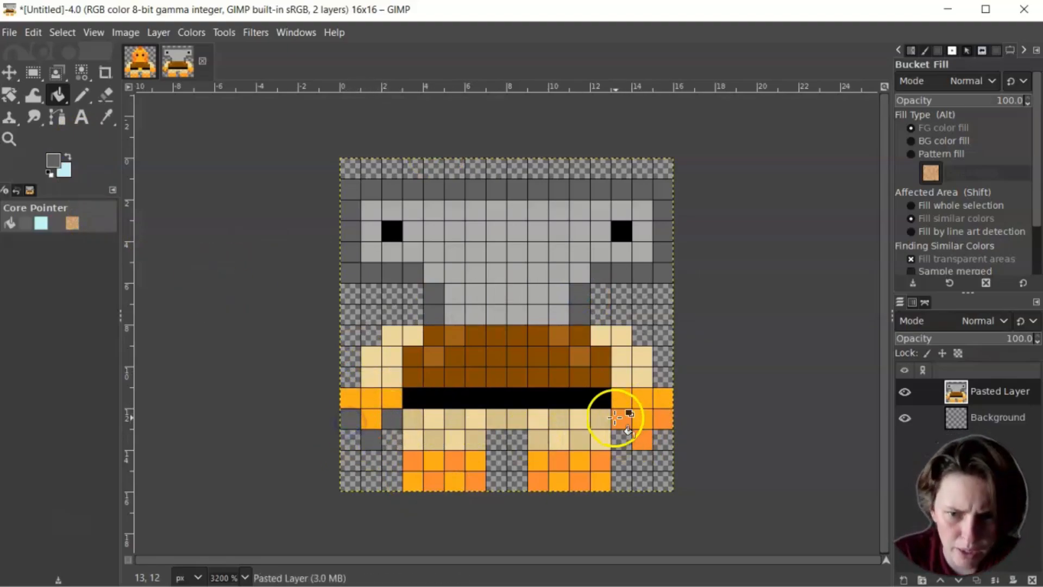
click(662, 420)
click(591, 476)
click(560, 460)
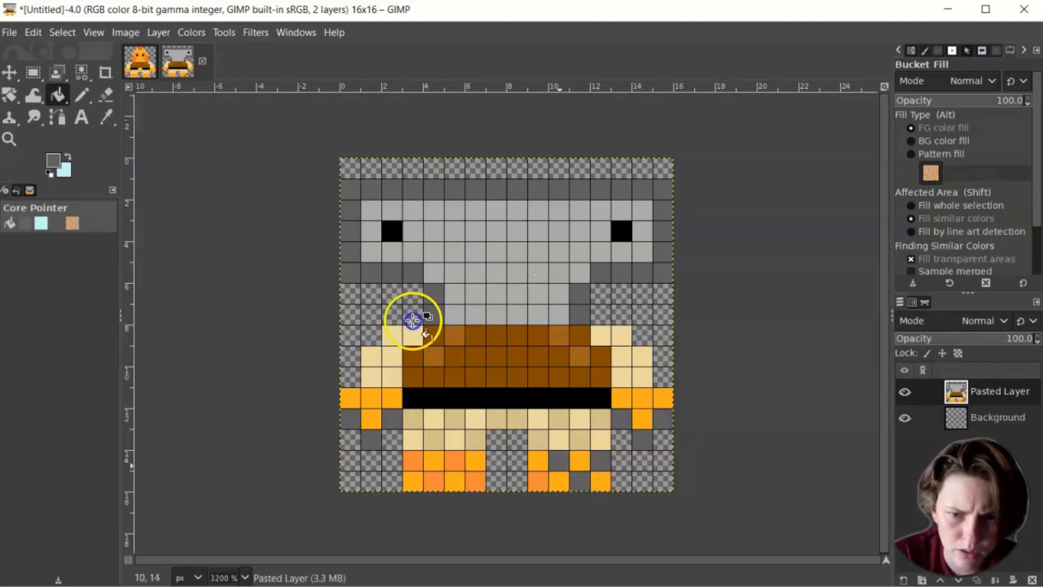
click(537, 481)
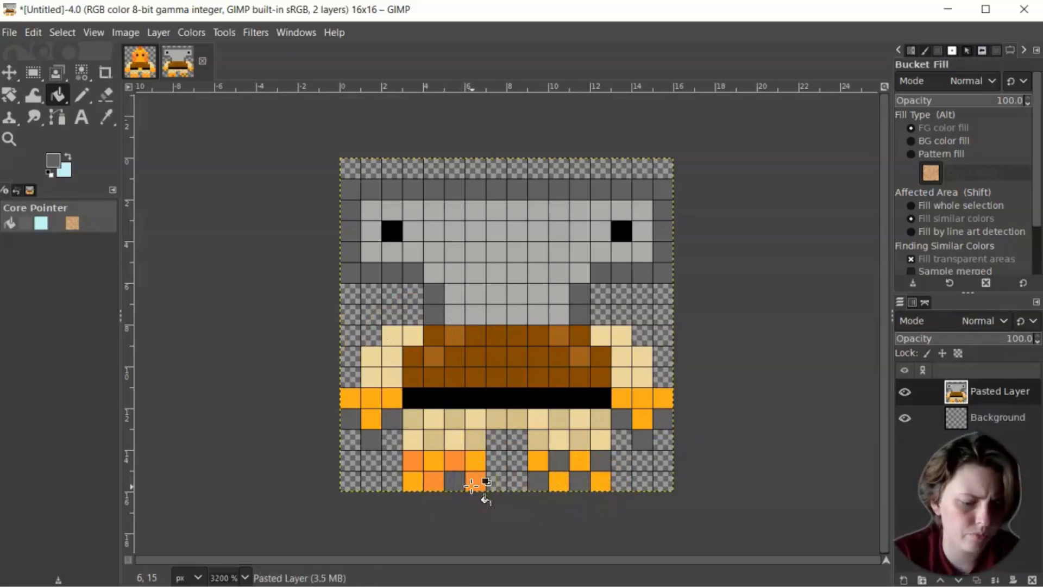
click(462, 483)
click(434, 481)
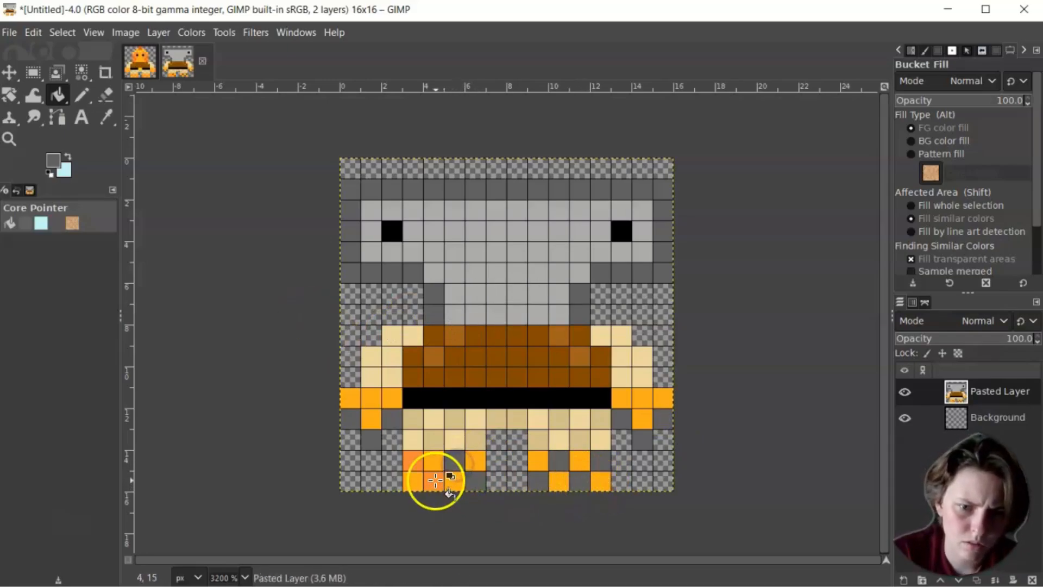
click(414, 462)
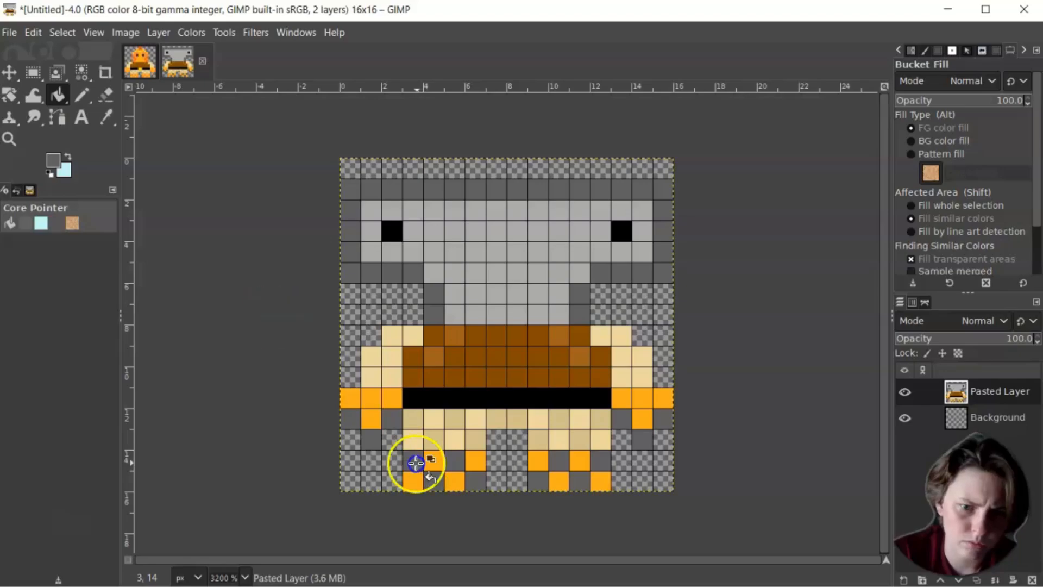
- Sample the head's light gray with the Color Picker and swap it in as the foreground color
click(82, 96)
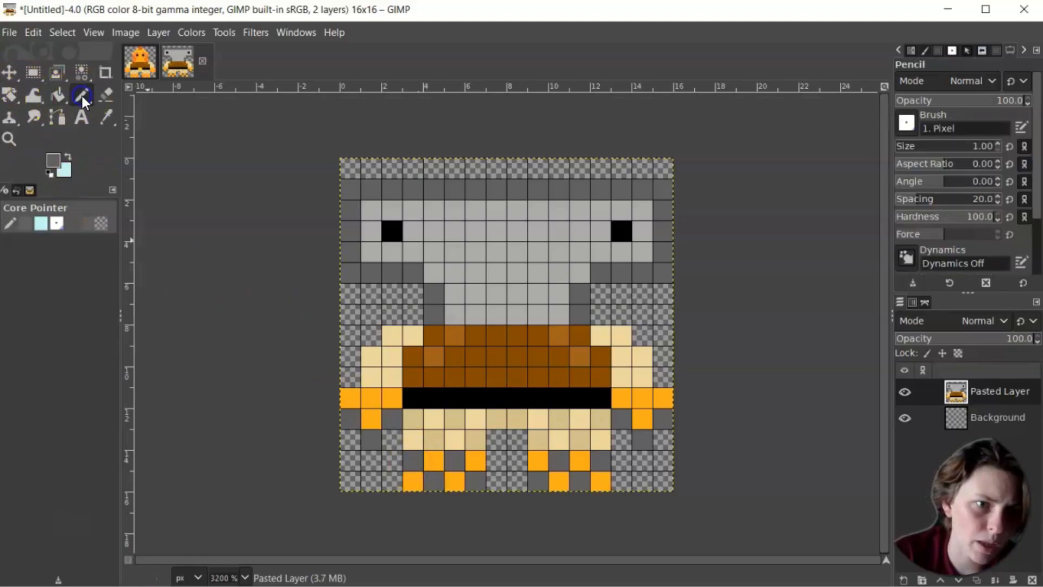
click(106, 117)
click(505, 265)
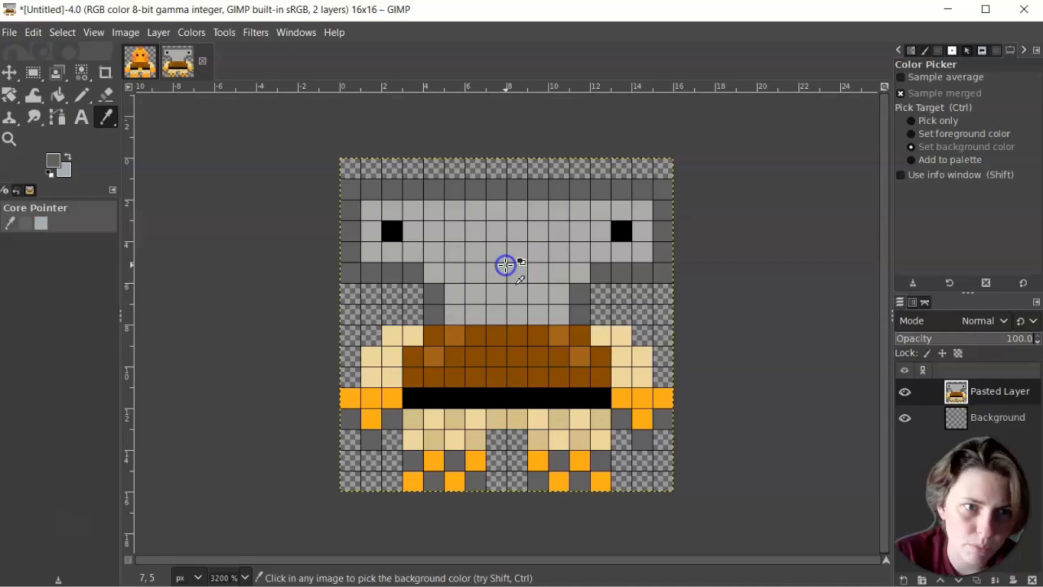
click(67, 158)
click(55, 162)
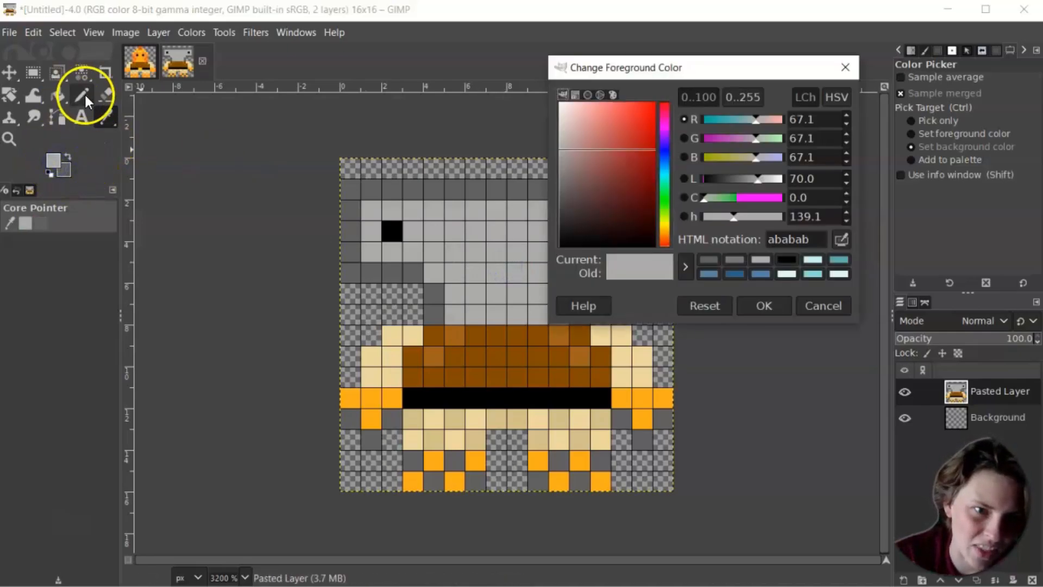
click(845, 67)
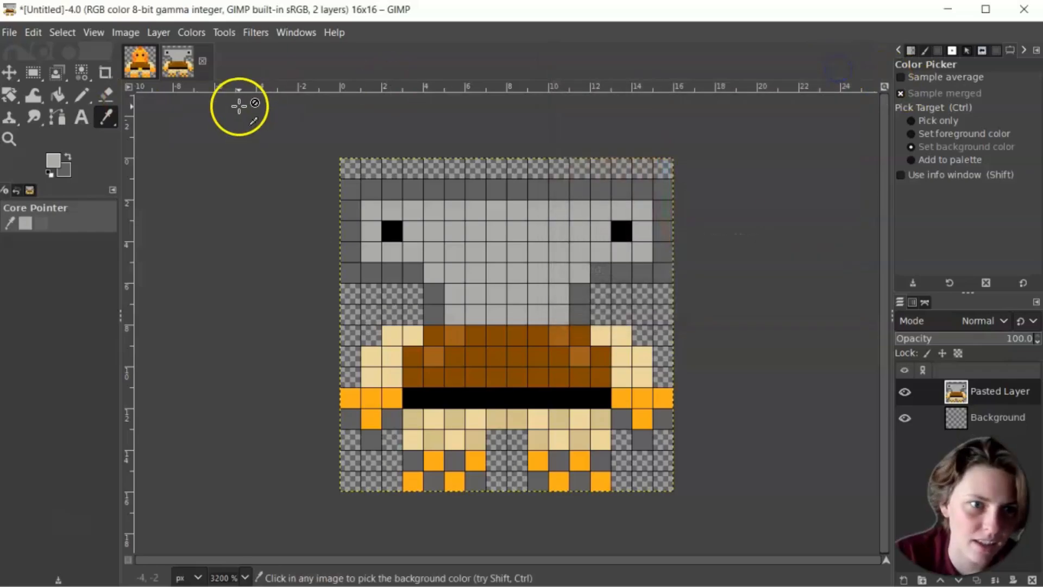
- Pencil the remaining orange pixels of both hands and both feet in the head's light gray
click(82, 95)
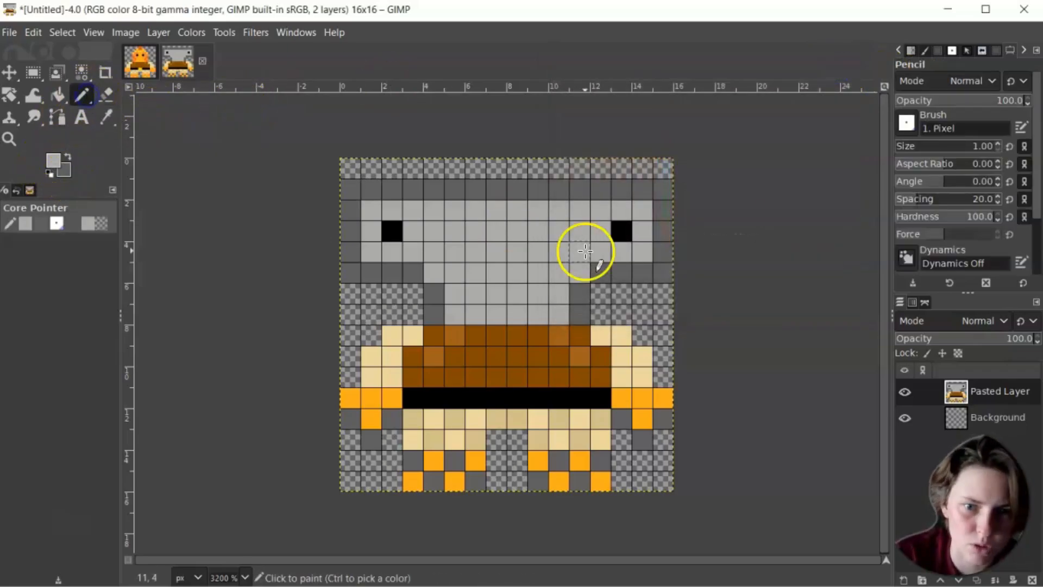
click(352, 400)
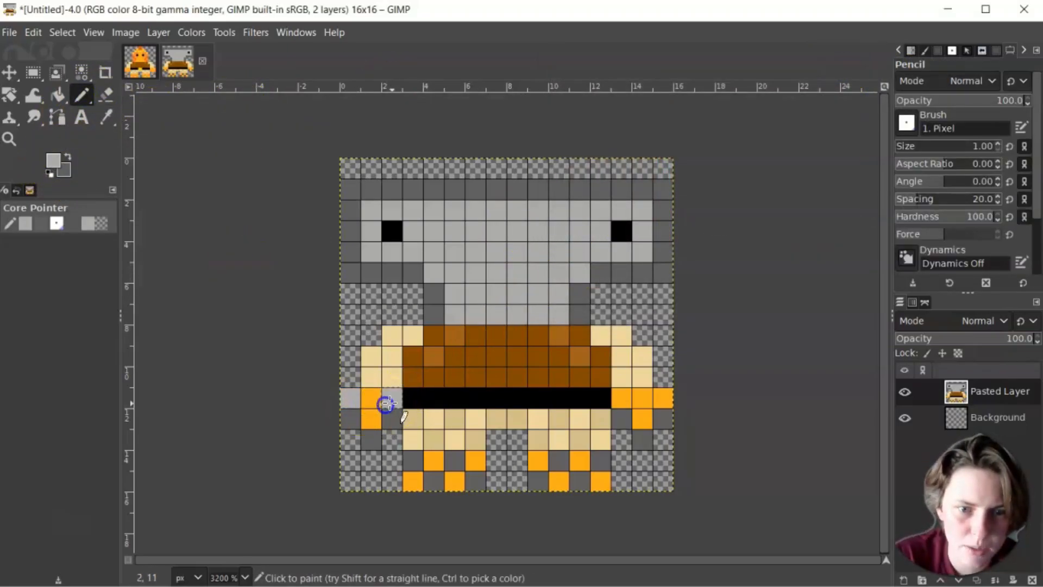
click(371, 419)
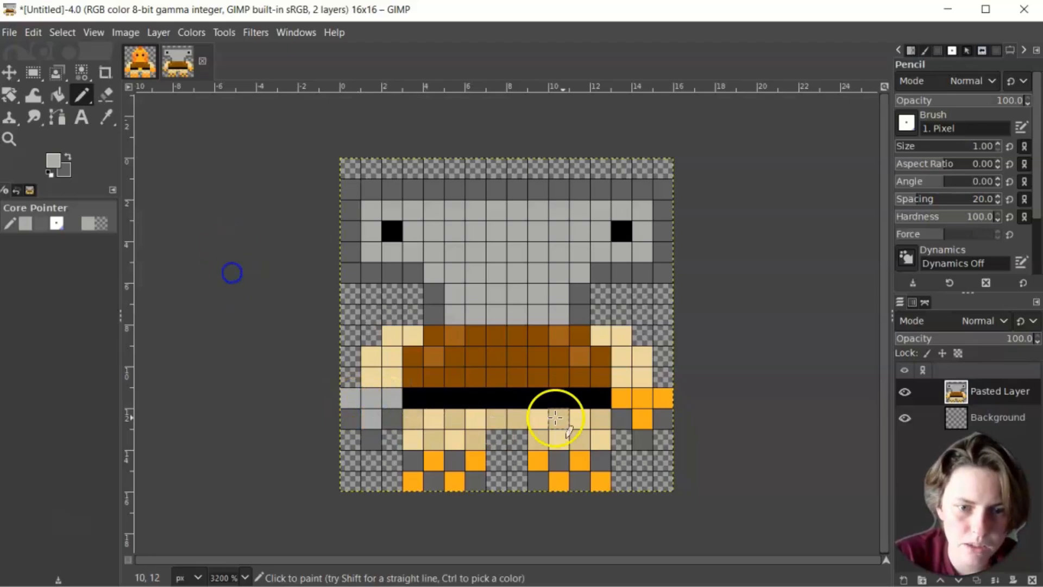
click(623, 401)
click(591, 480)
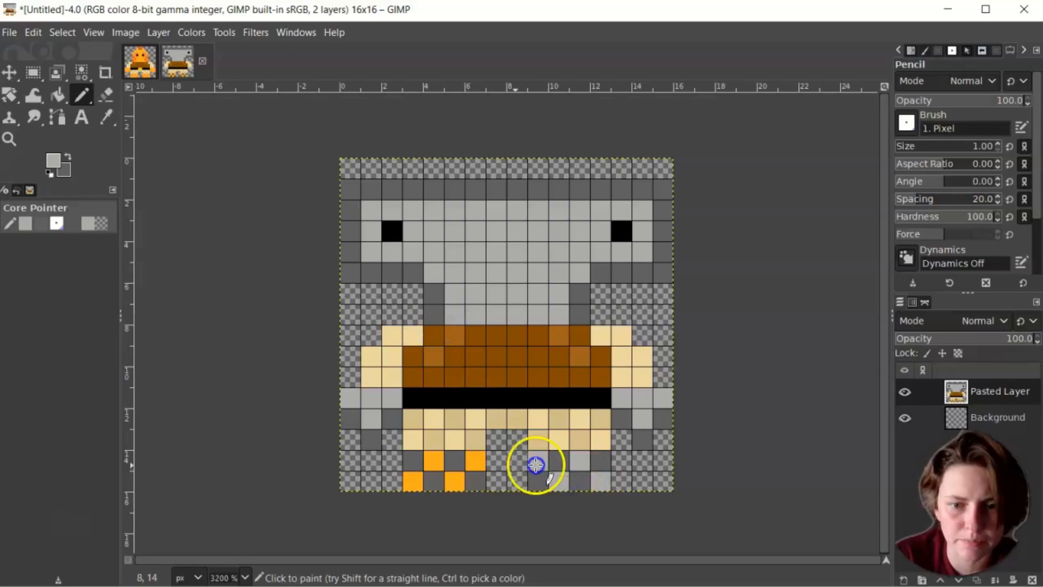
click(468, 464)
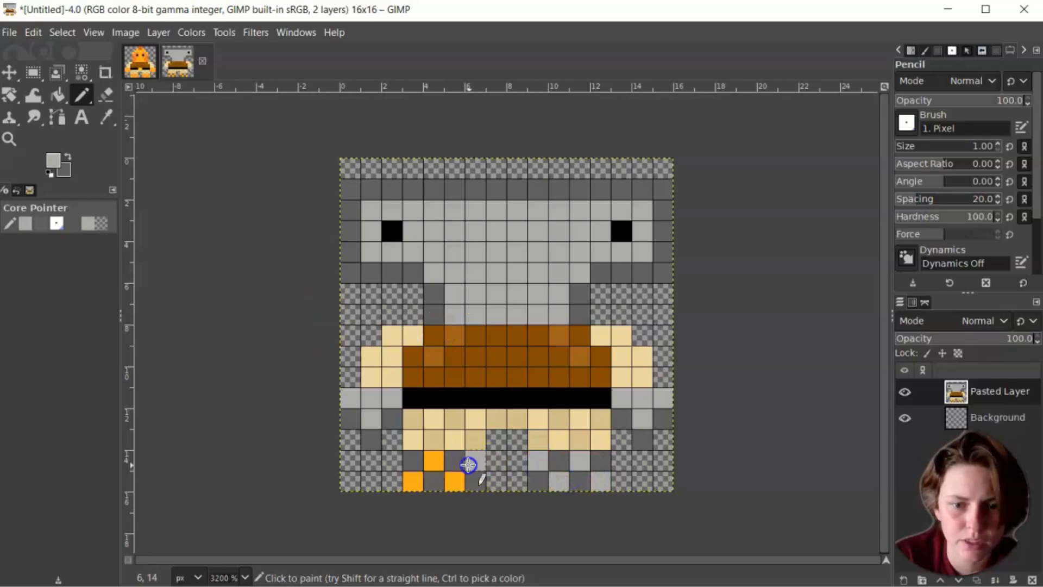
click(412, 482)
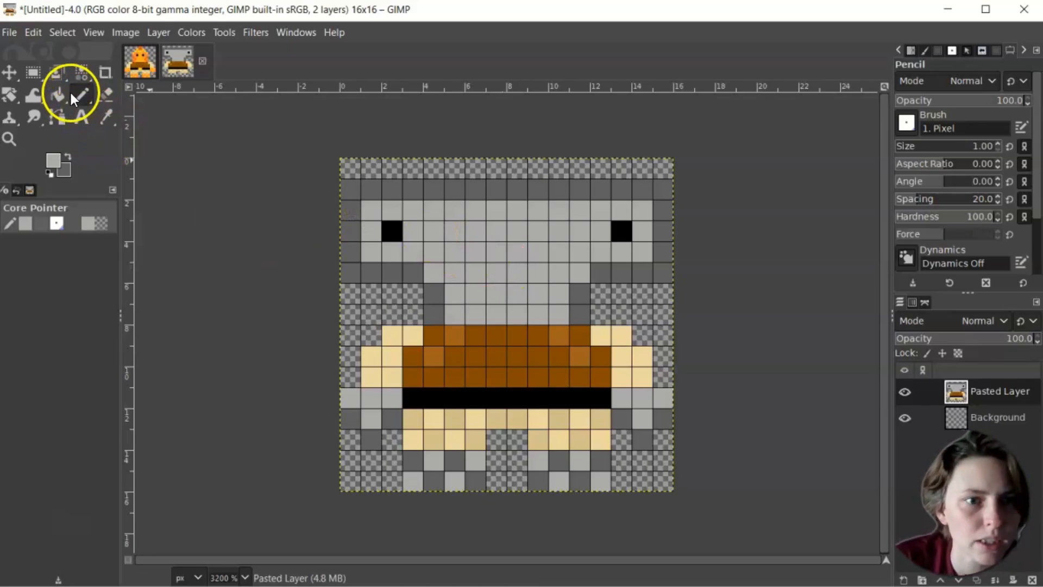
- Swap the dark gray into the foreground and pencil an arch-shaped line across the middle of the head between the eyes
click(66, 157)
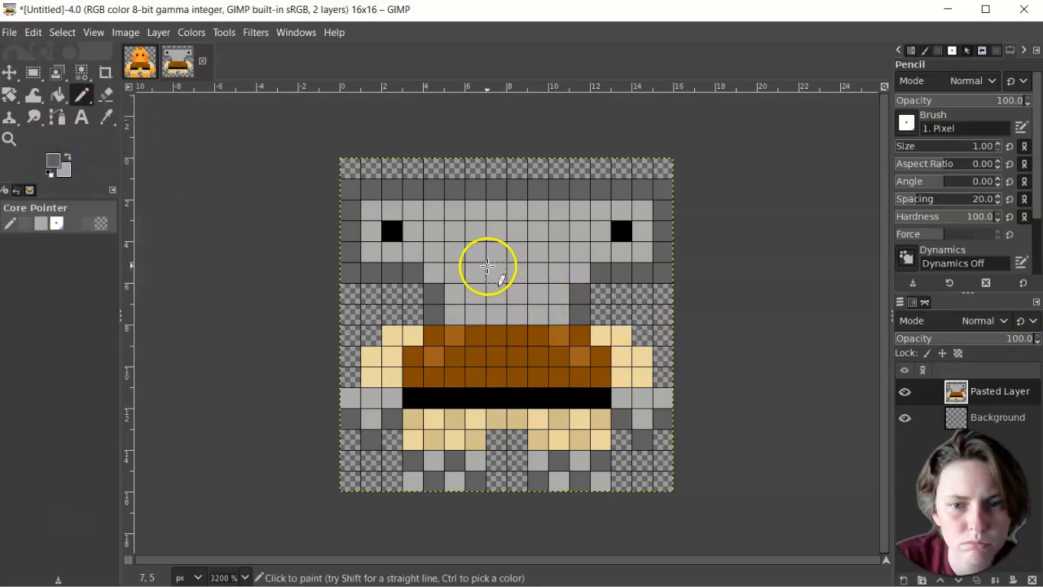
drag(504, 238, 539, 254)
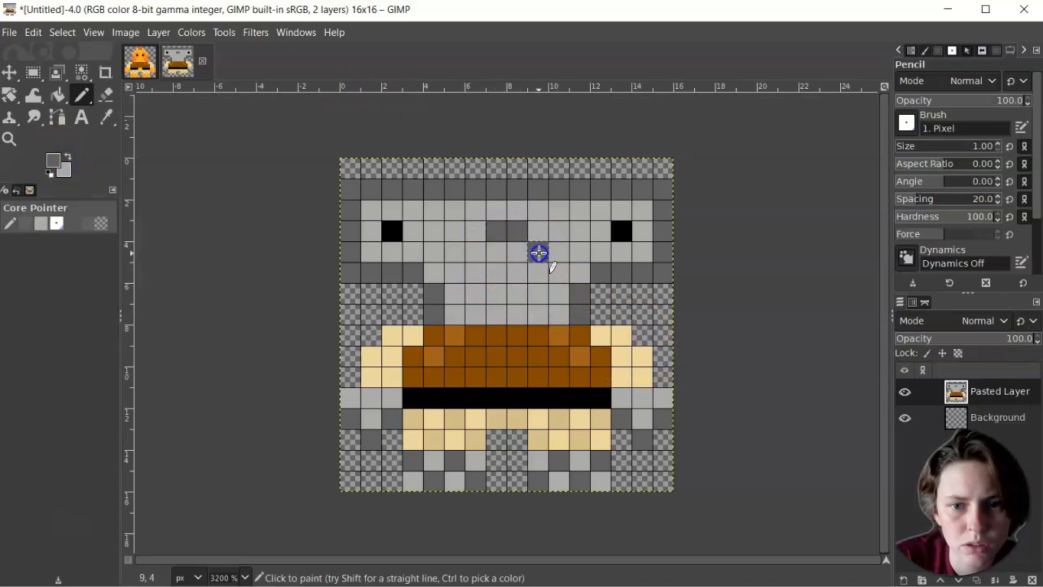
click(476, 252)
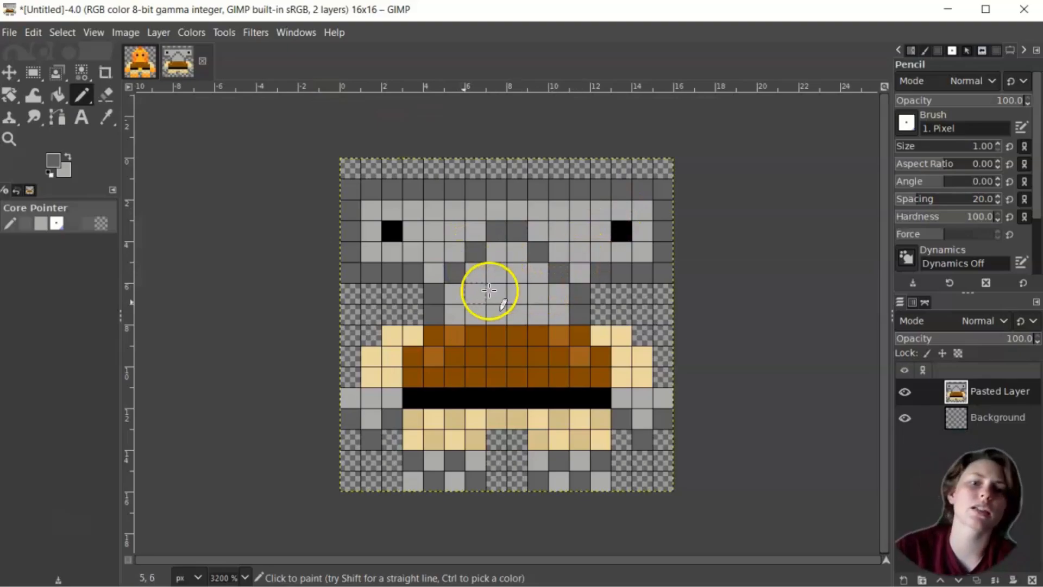
- Lighten the foreground gray to 888888 and pencil over the arch pixels in the middle of the head with it
click(53, 162)
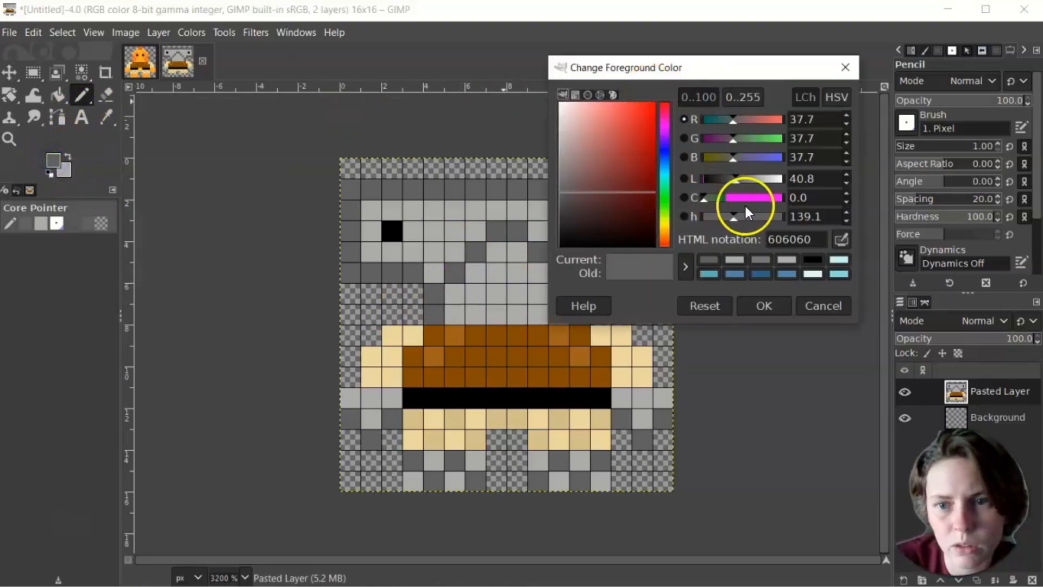
drag(732, 182, 749, 181)
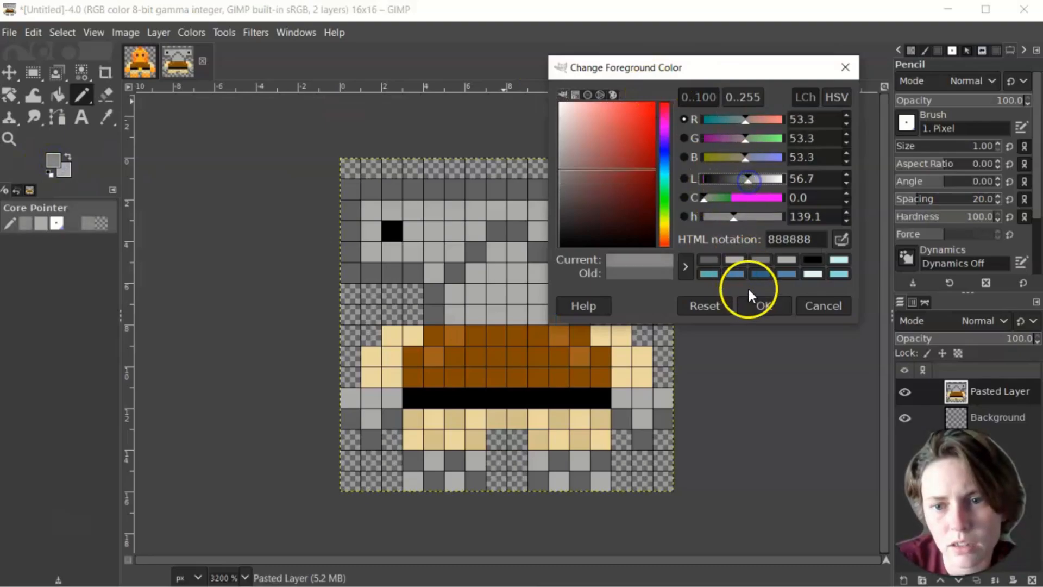
click(756, 305)
click(503, 235)
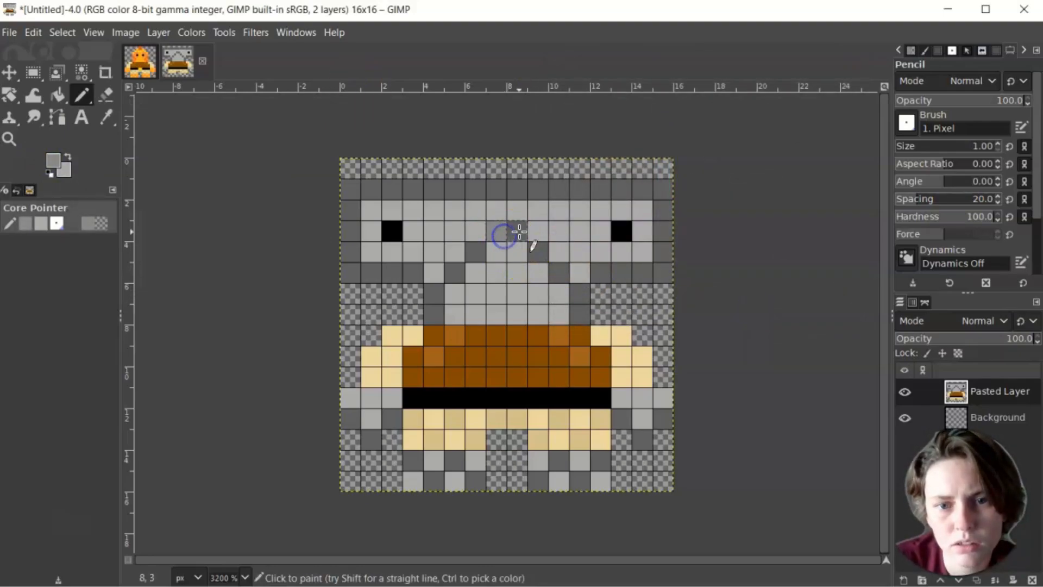
click(558, 271)
click(476, 251)
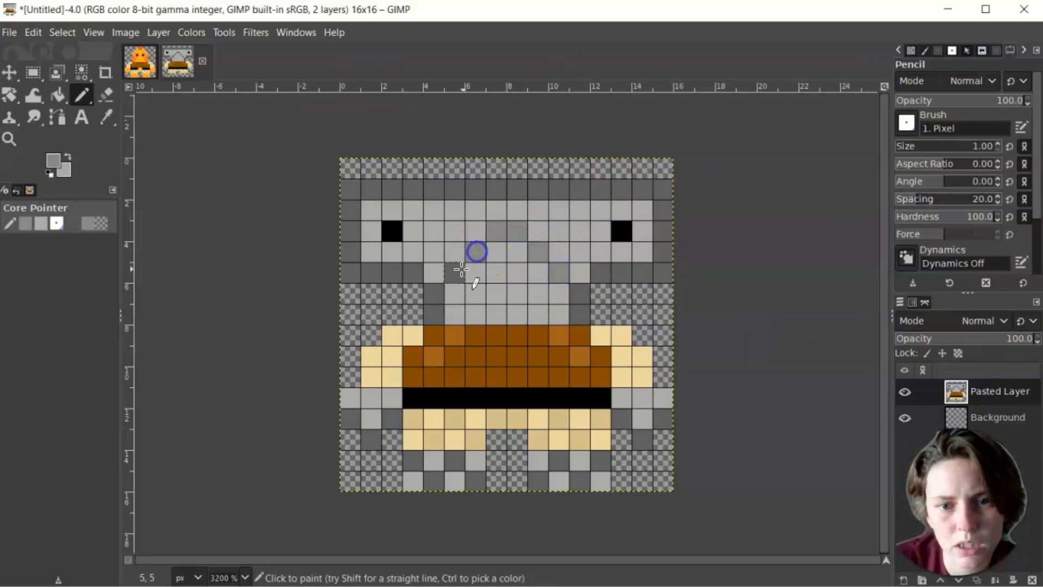
- Darken the foreground gray slightly and repaint the arch pixels in the middle of the head with it
click(57, 159)
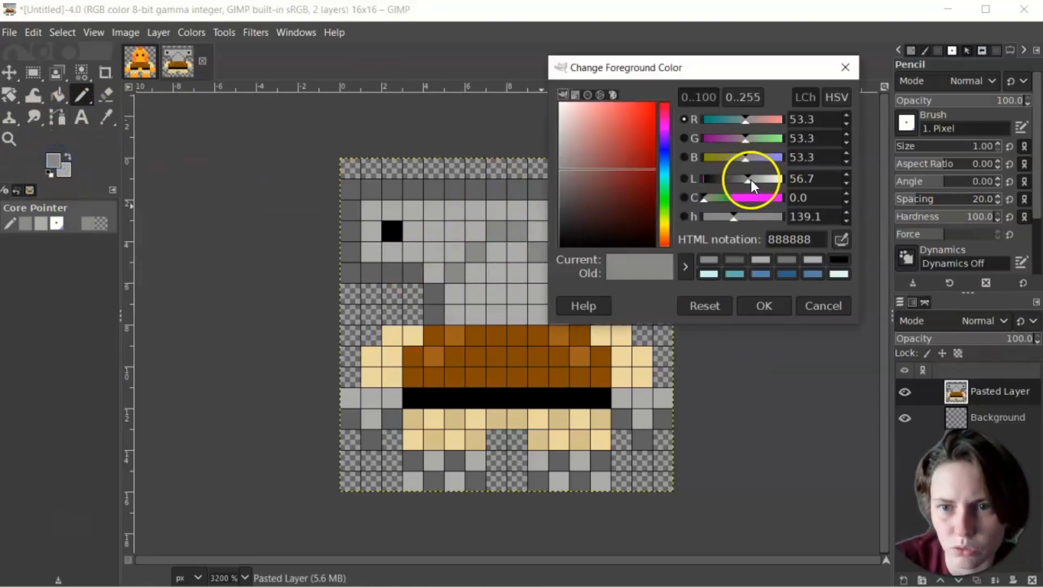
drag(751, 180, 745, 181)
click(756, 303)
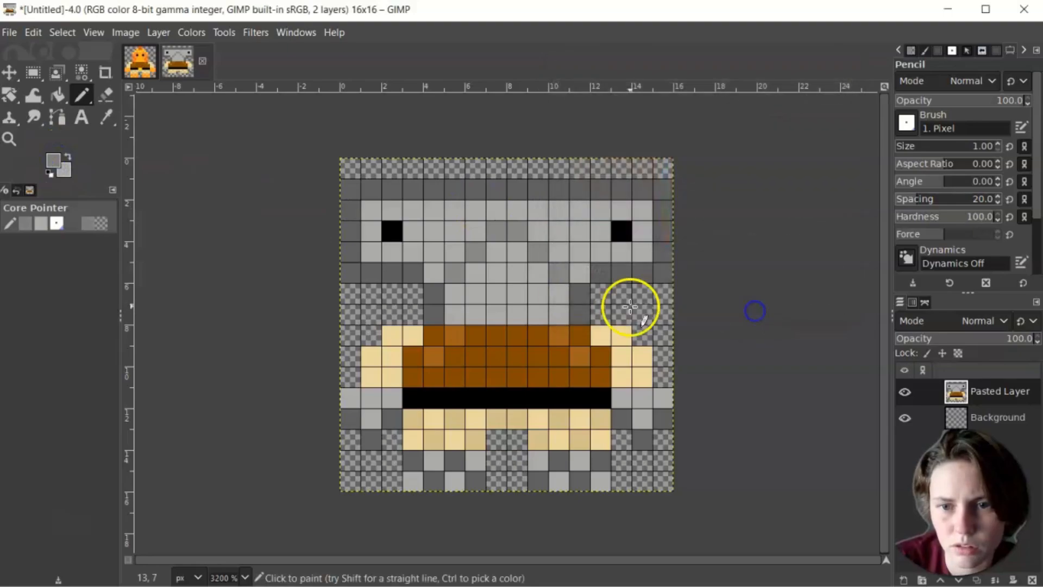
click(459, 278)
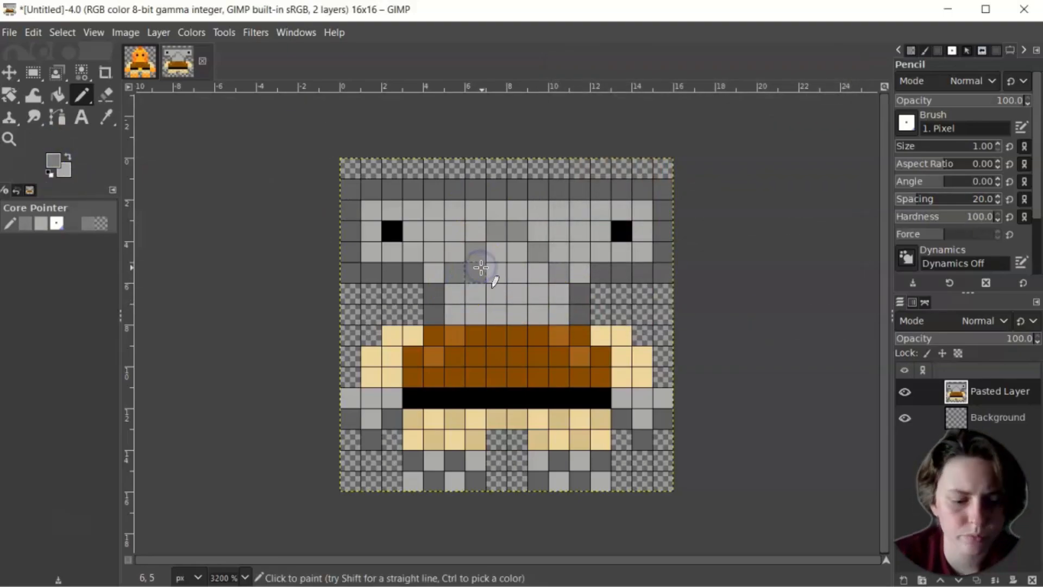
click(478, 259)
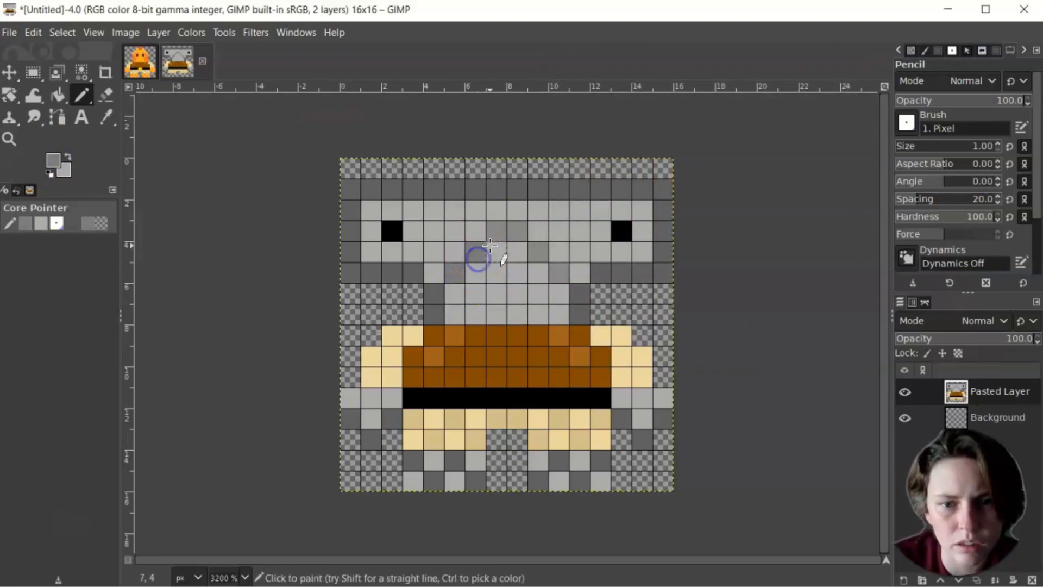
click(562, 278)
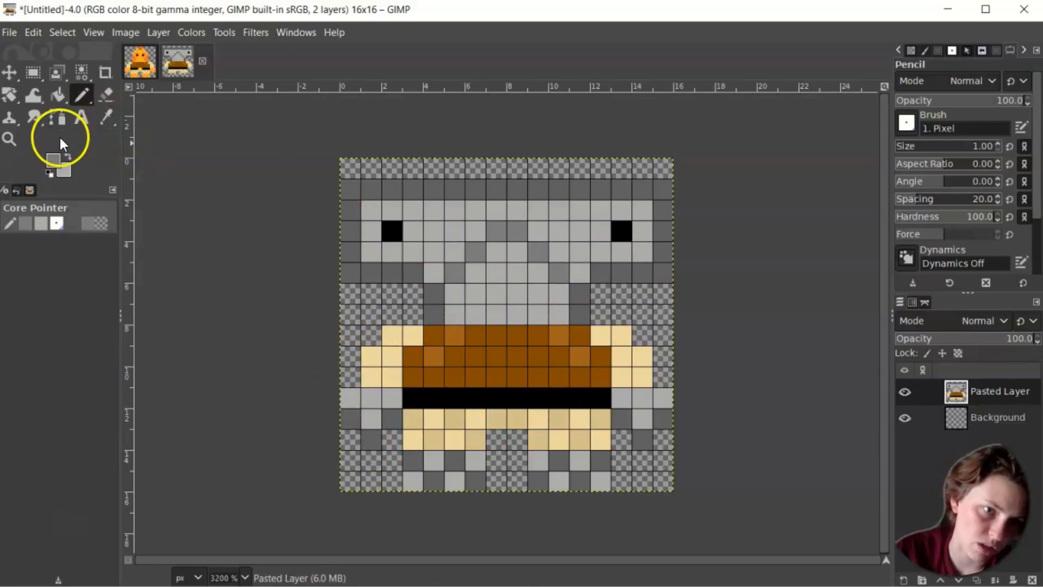
click(53, 160)
key(Escape)
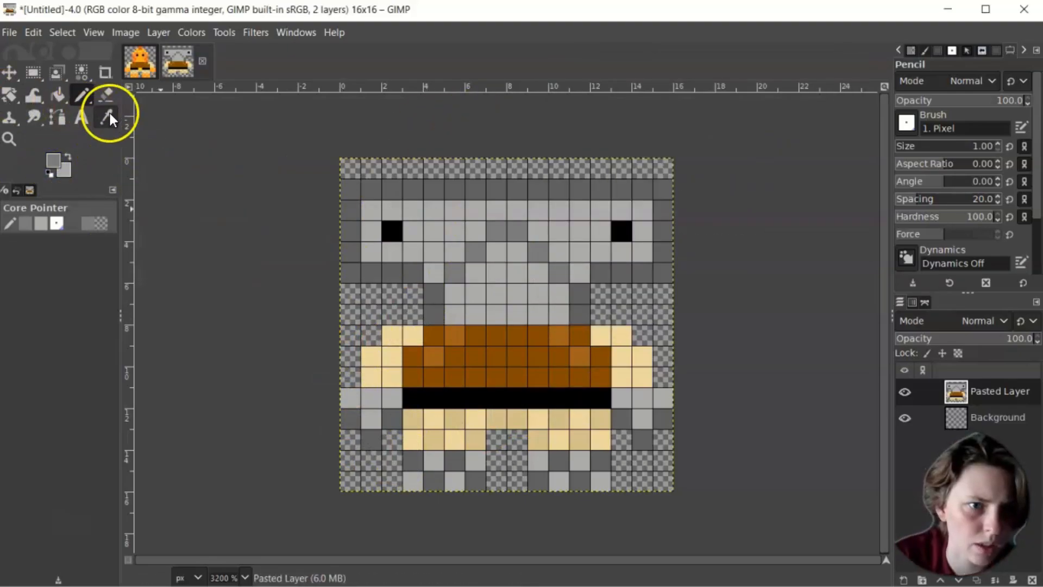
- Erase the four outer corner pixels of the hammerhead's dark outline
click(104, 96)
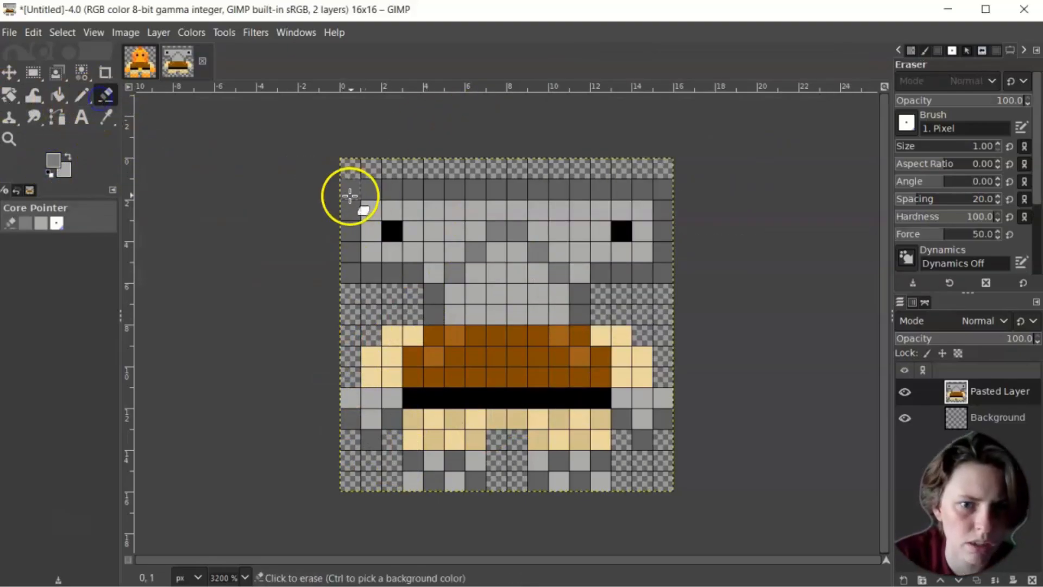
click(351, 273)
click(664, 189)
click(666, 281)
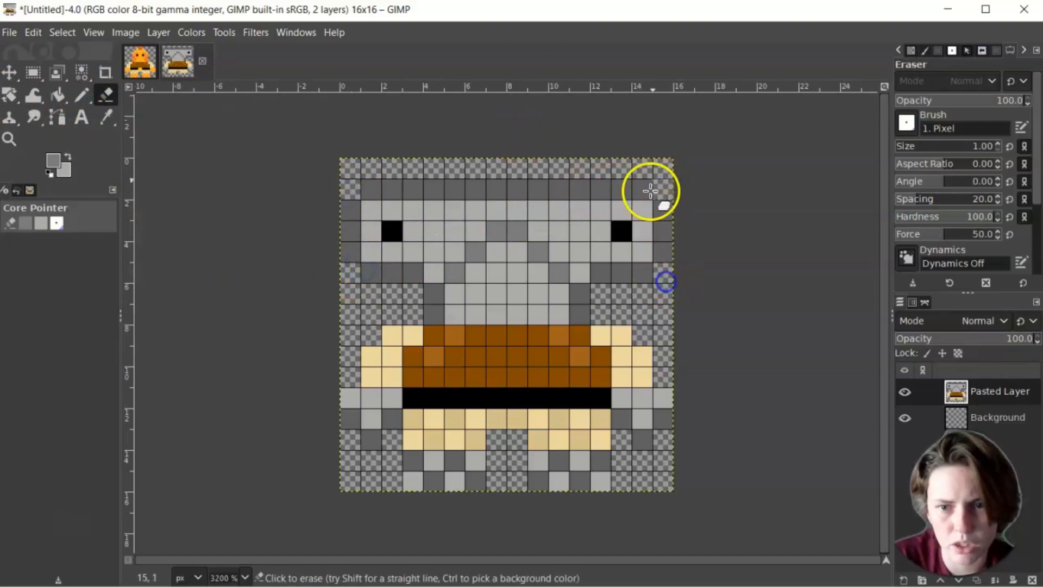
click(675, 289)
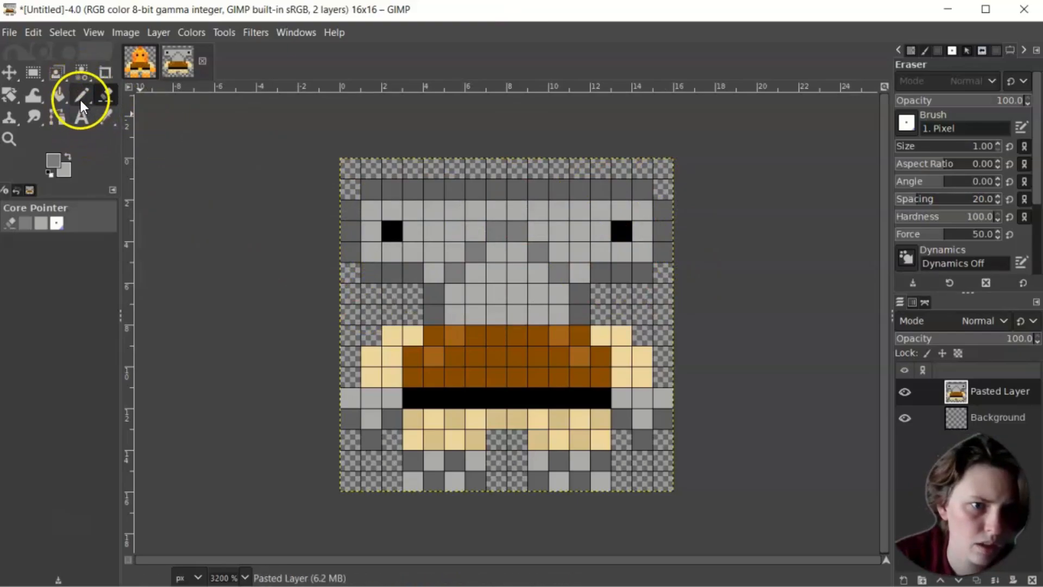
- Swap the light gray into the foreground, lighten it to bbbbbb and return to the Pencil tool
click(100, 118)
click(69, 157)
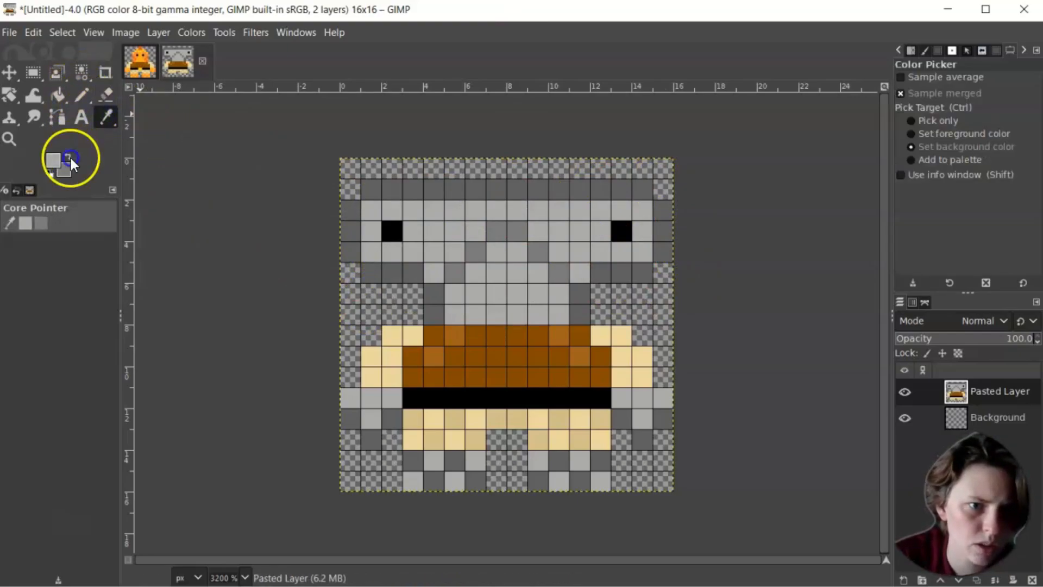
click(82, 96)
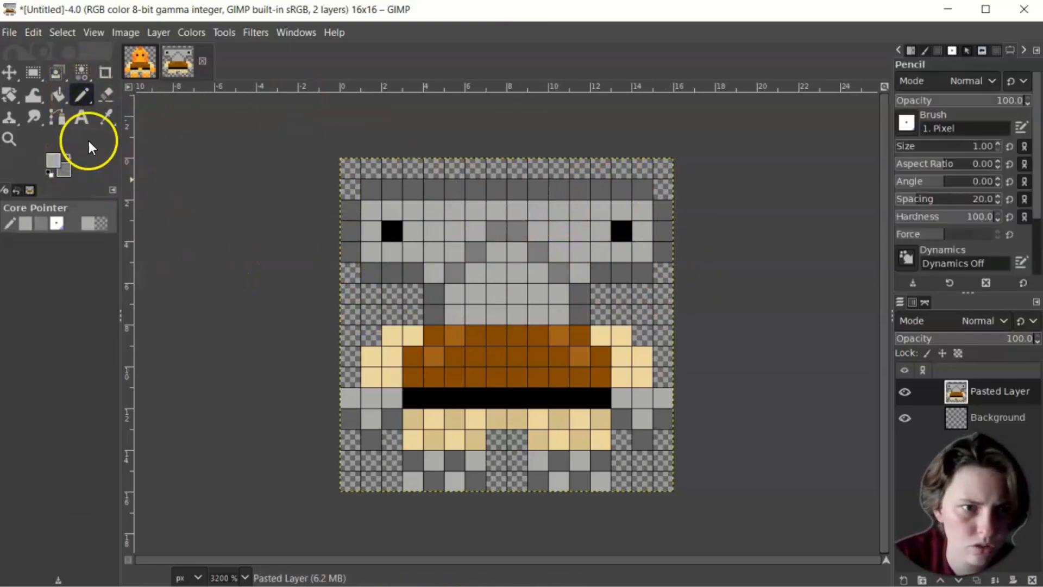
click(54, 161)
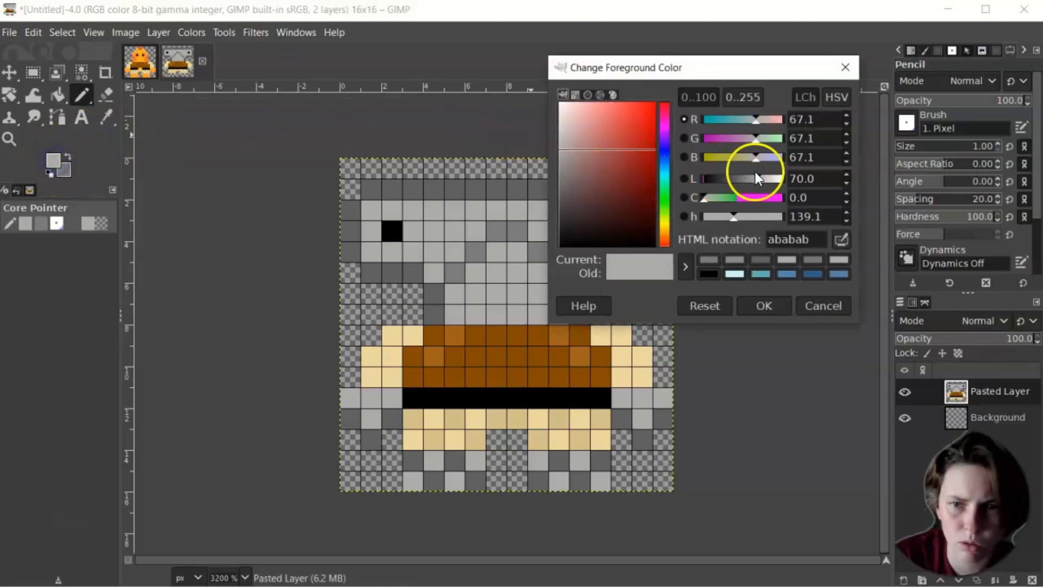
drag(753, 184, 762, 181)
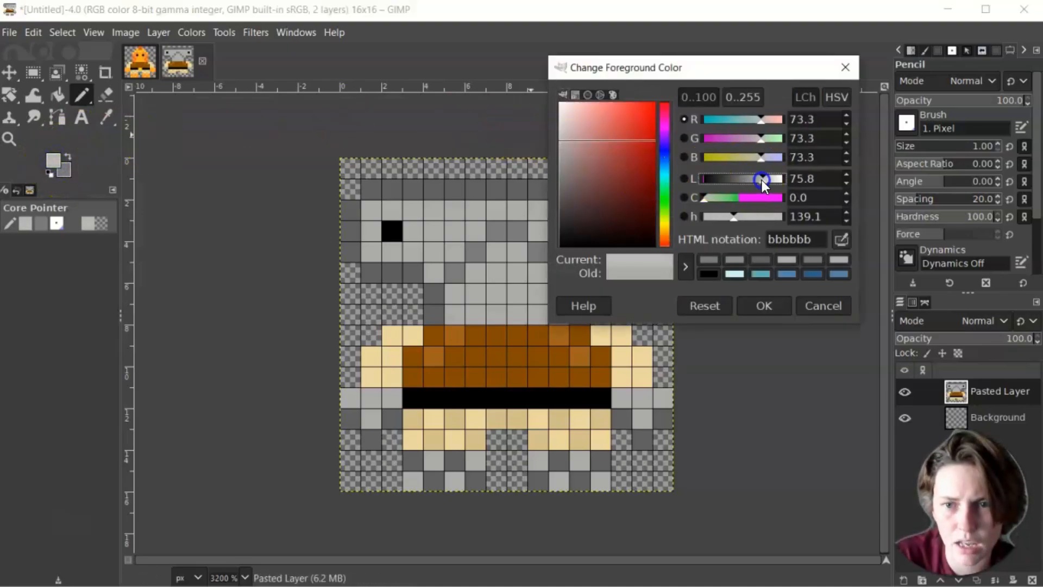
click(765, 306)
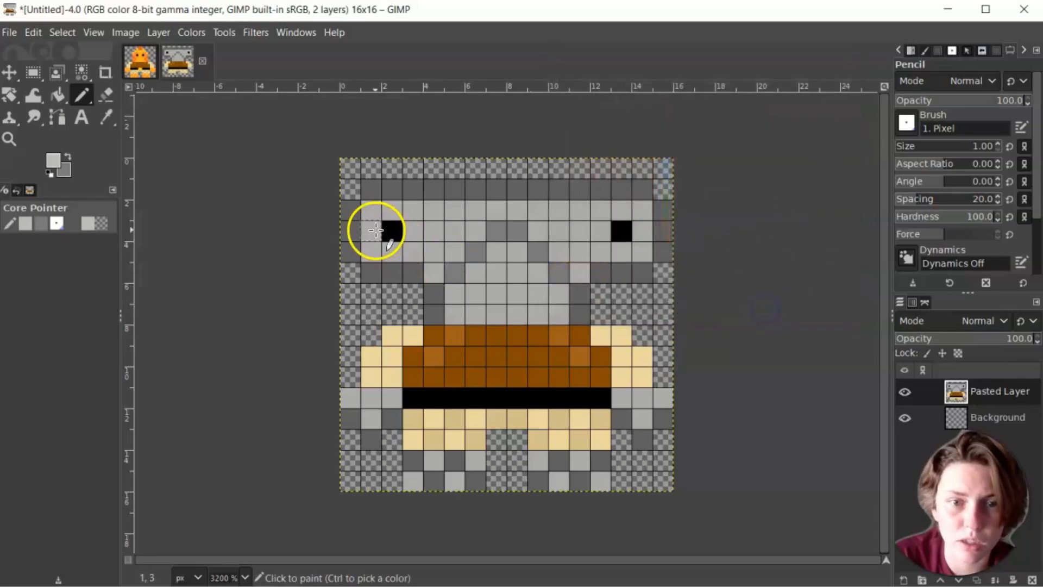
- Pencil lighter gray highlight pixels along the head's top row, just beneath the dark outline
click(368, 210)
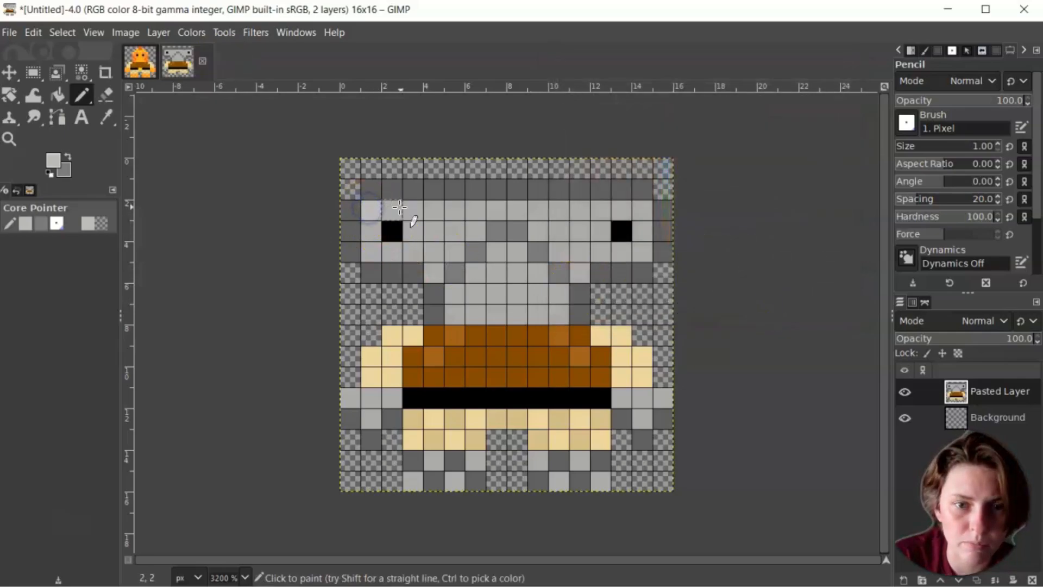
click(419, 210)
click(456, 209)
click(500, 219)
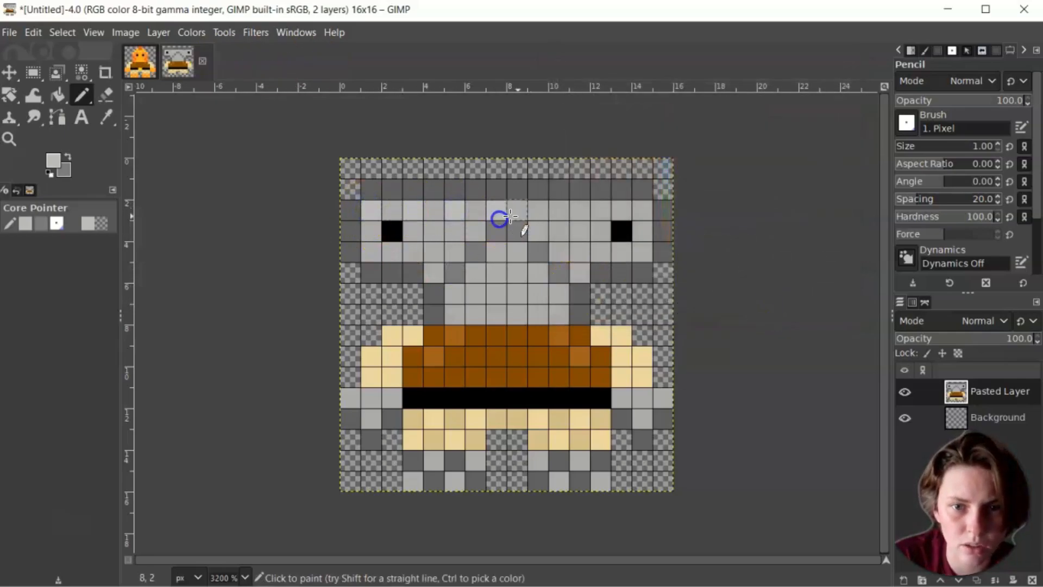
click(538, 216)
click(589, 216)
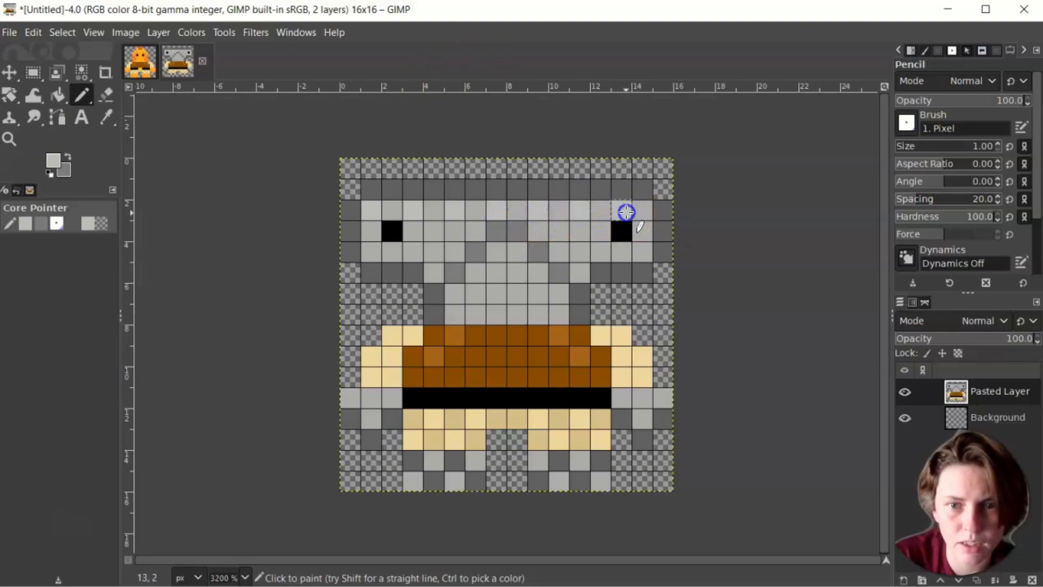
- Pencil more lighter gray highlight pixels around both eyes and on the head between the eyes and the arch
click(615, 260)
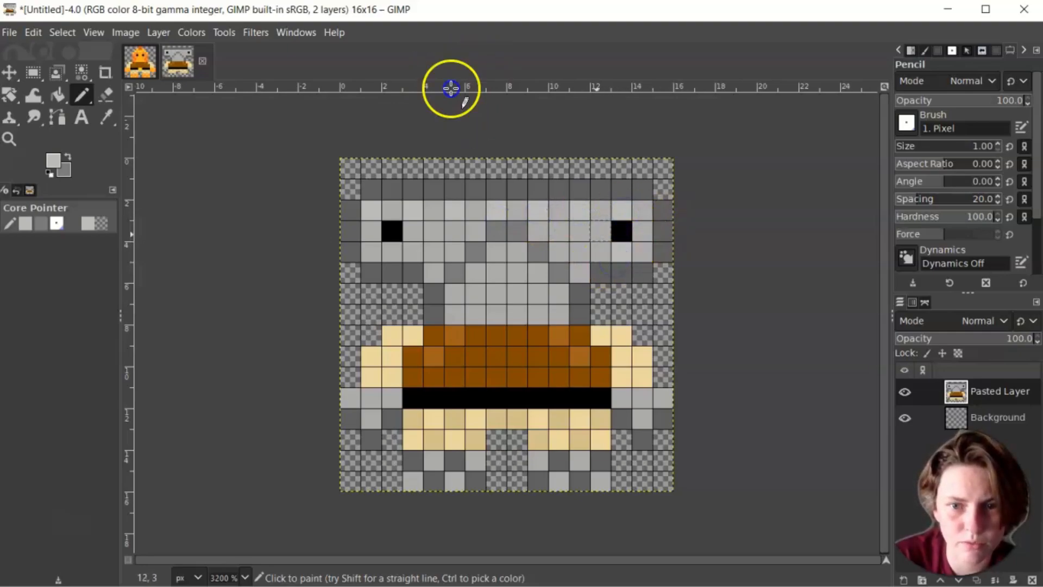
click(597, 234)
click(640, 238)
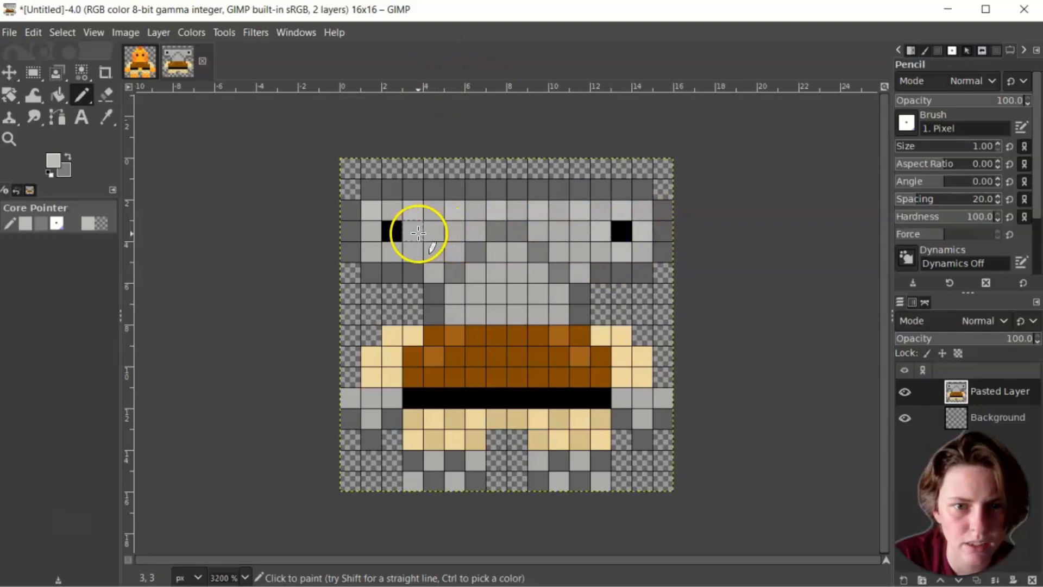
click(392, 259)
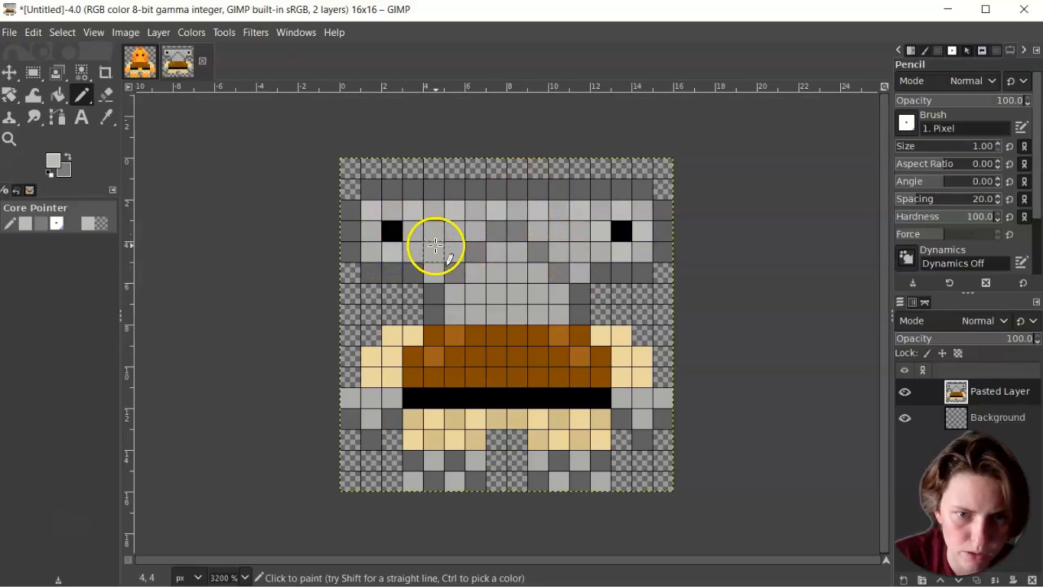
click(554, 235)
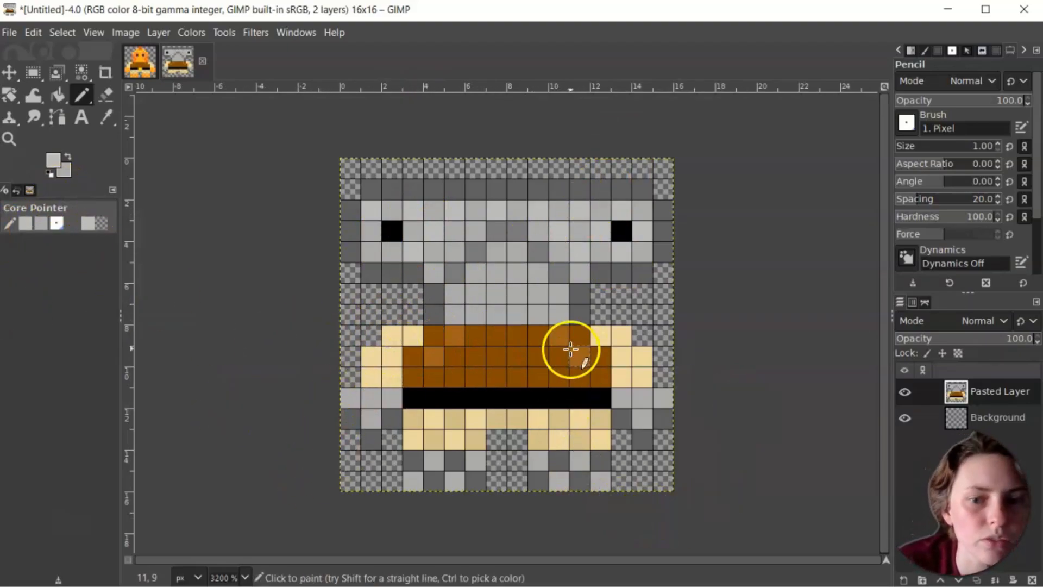
- Change the foreground color to dark green 2c6945
click(105, 115)
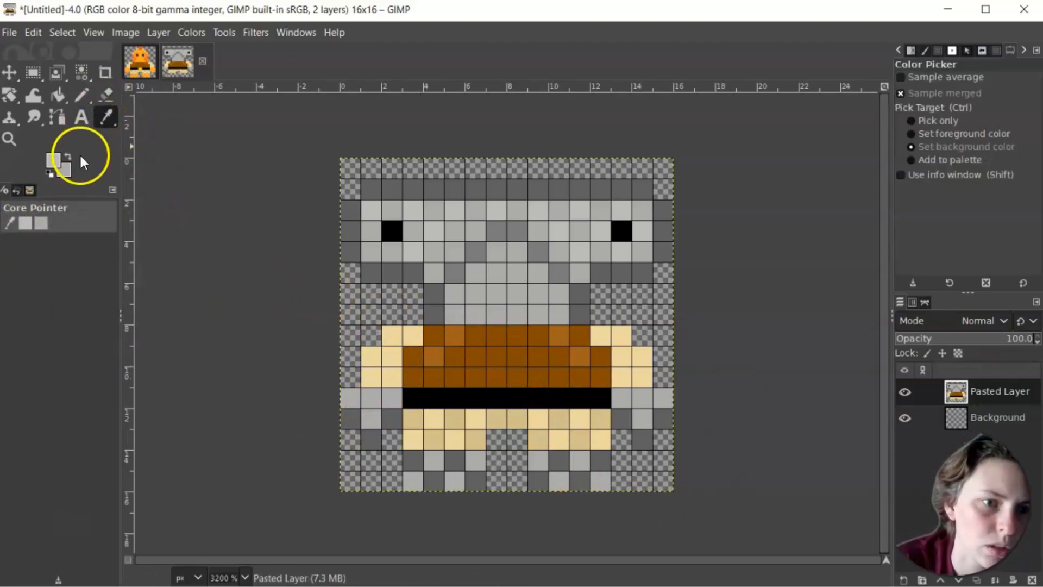
click(52, 161)
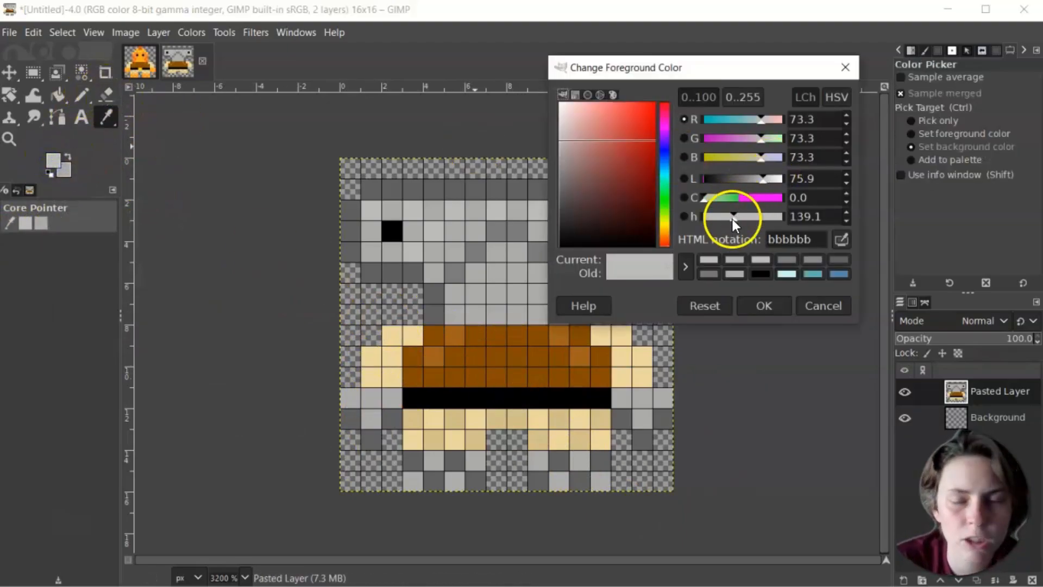
drag(764, 158, 741, 161)
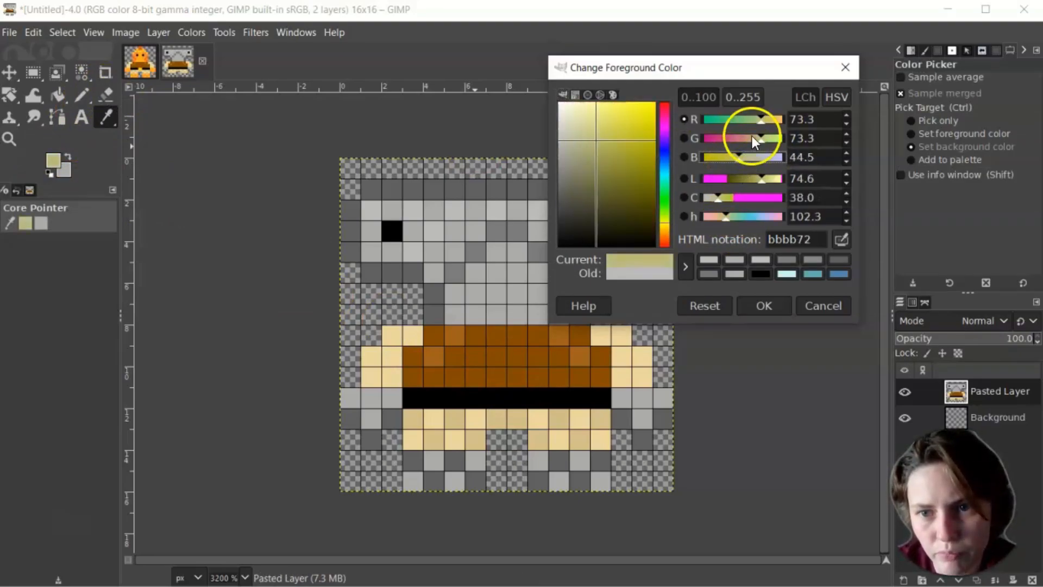
drag(758, 122, 732, 126)
drag(752, 181, 743, 185)
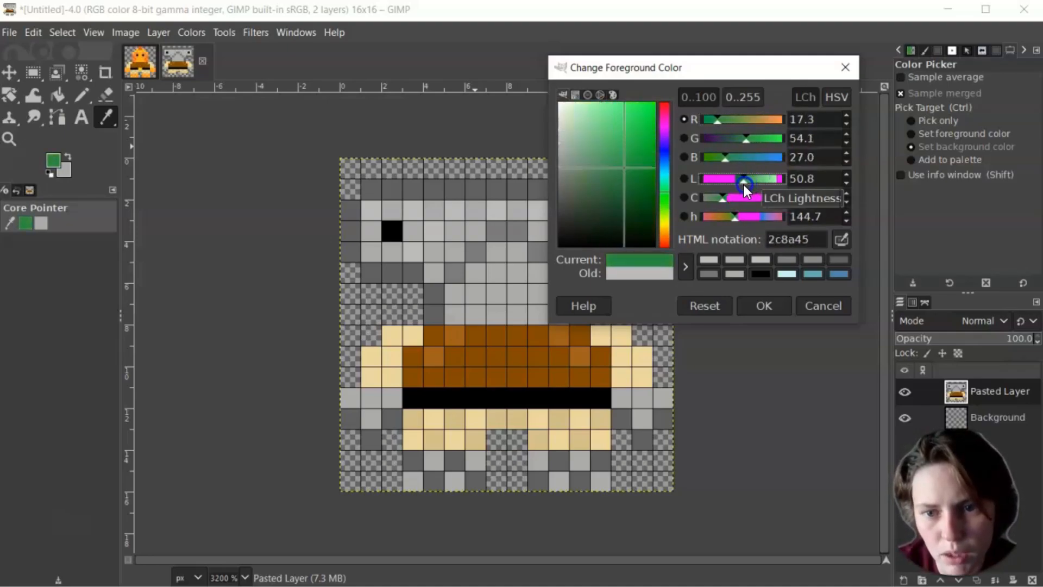
click(726, 161)
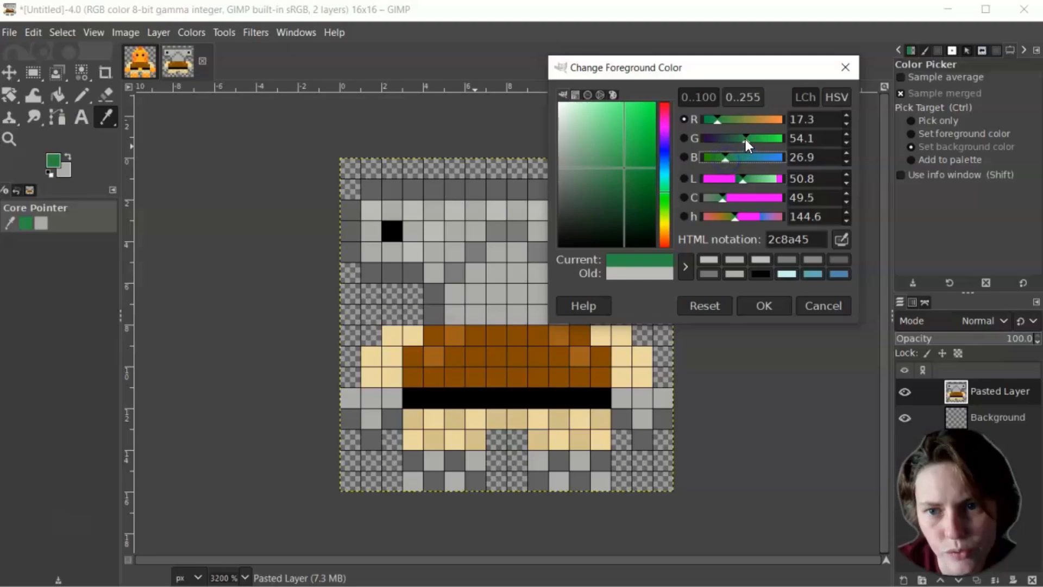
drag(745, 139, 733, 145)
click(755, 304)
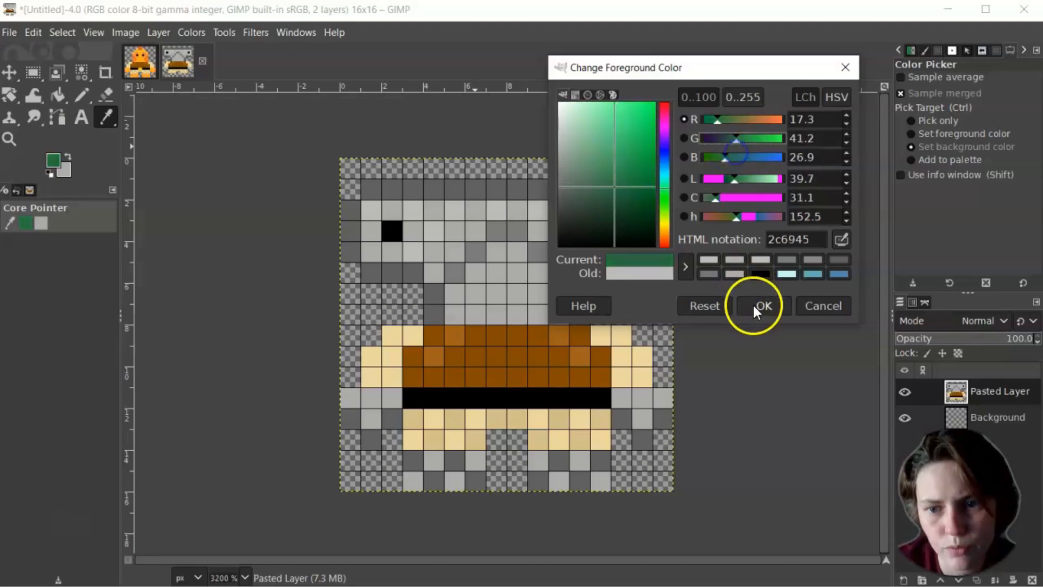
- Bucket-fill all the dark brown areas of the vest with the dark green, including its two upper corner pixels
click(566, 329)
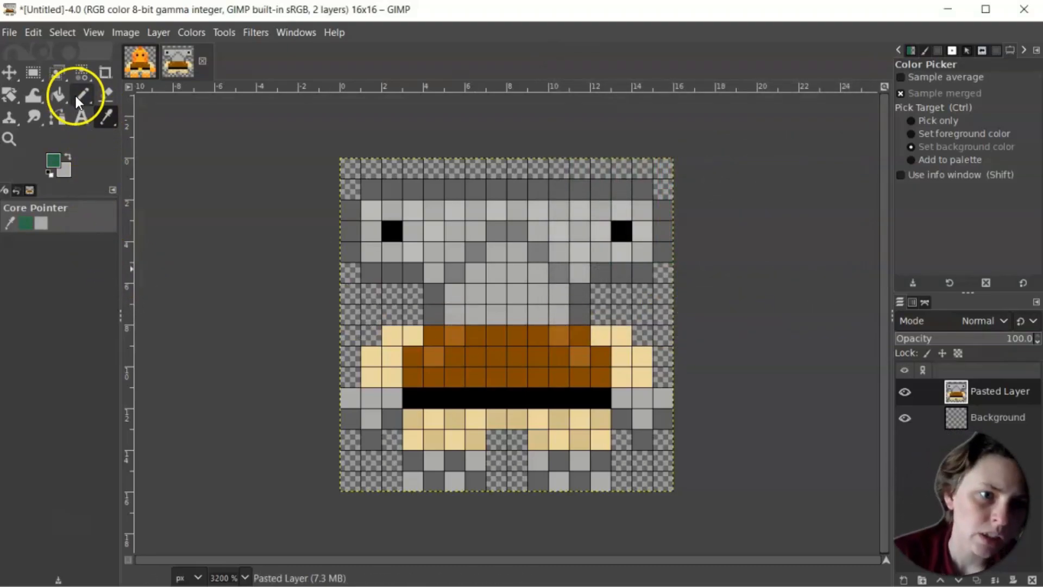
click(59, 98)
click(527, 356)
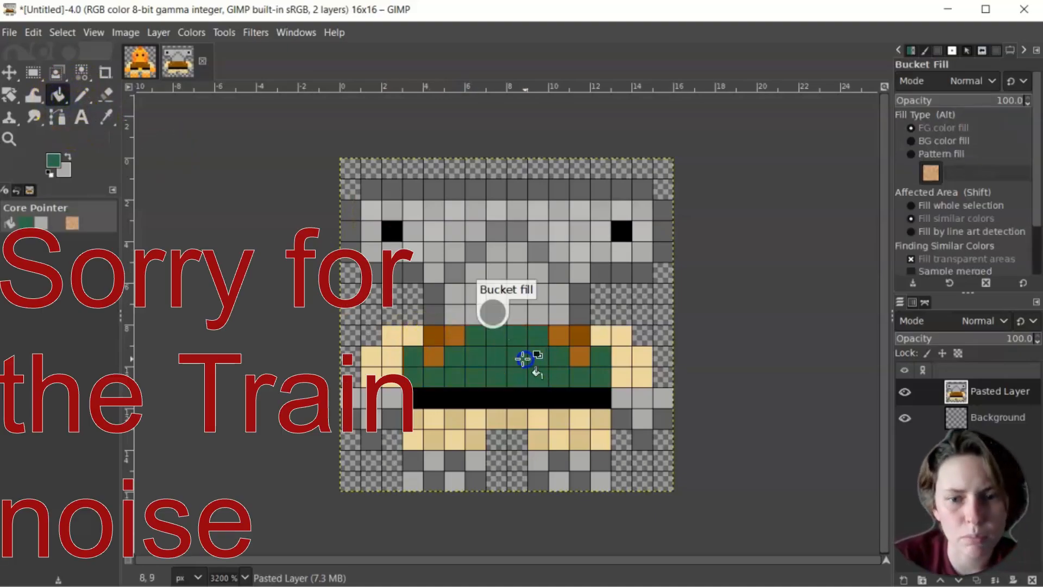
click(432, 339)
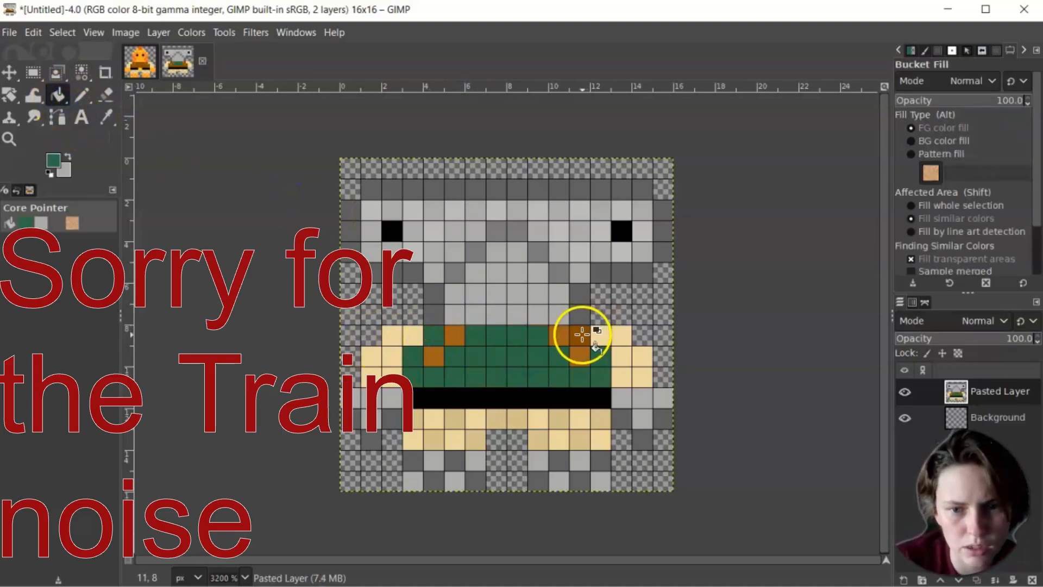
click(582, 335)
- Lighten the foreground green to 45815b and pencil it over the four orange-brown highlight pixels on the vest
click(104, 117)
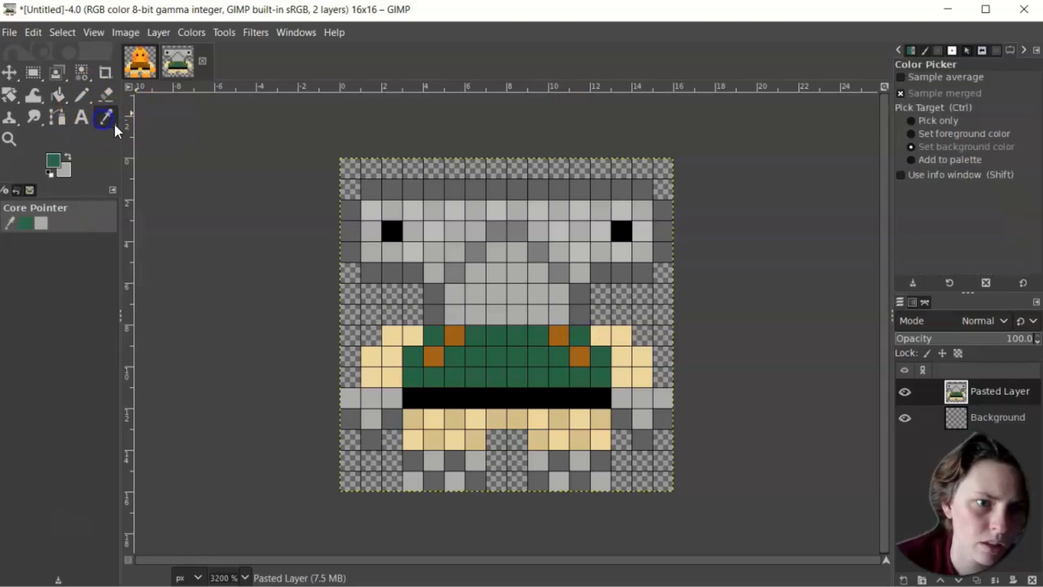
click(83, 92)
click(52, 161)
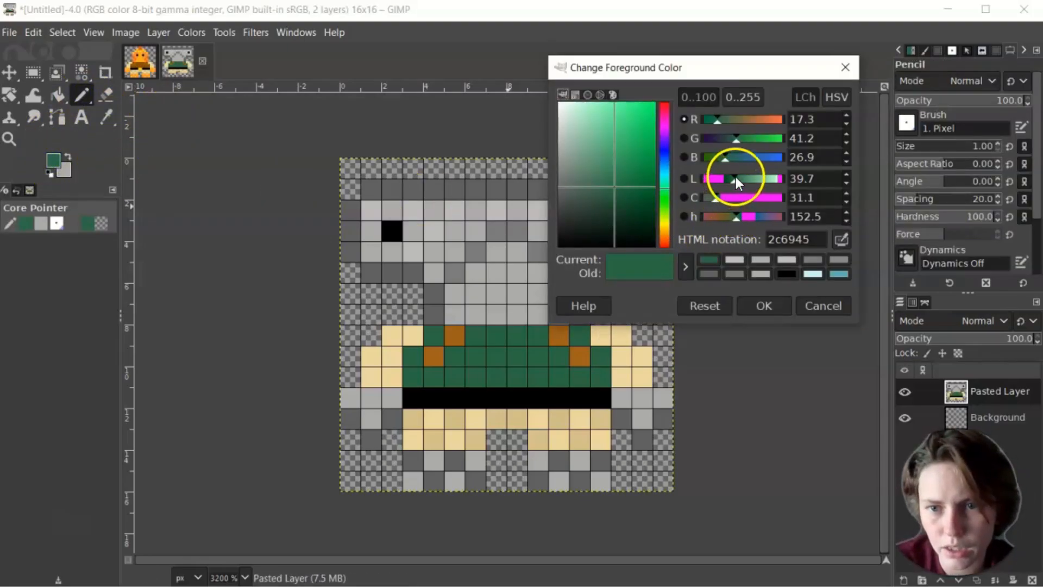
drag(735, 180, 742, 181)
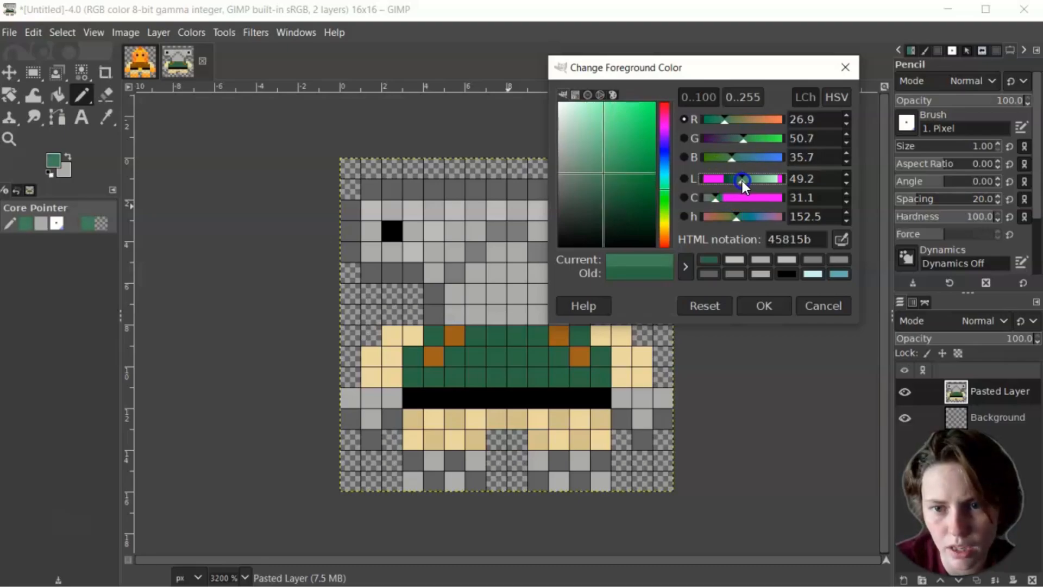
click(767, 305)
click(559, 335)
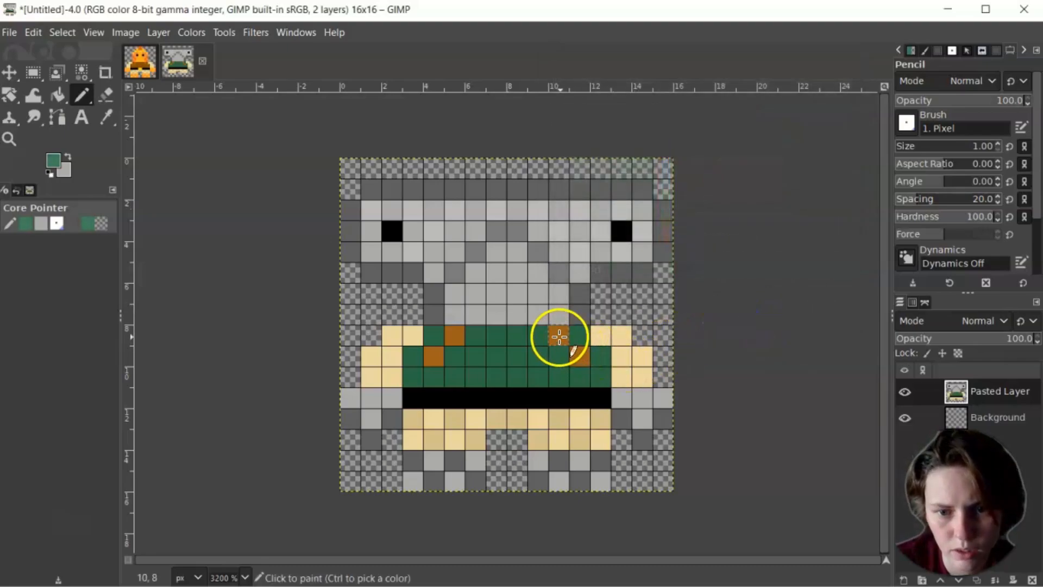
click(456, 338)
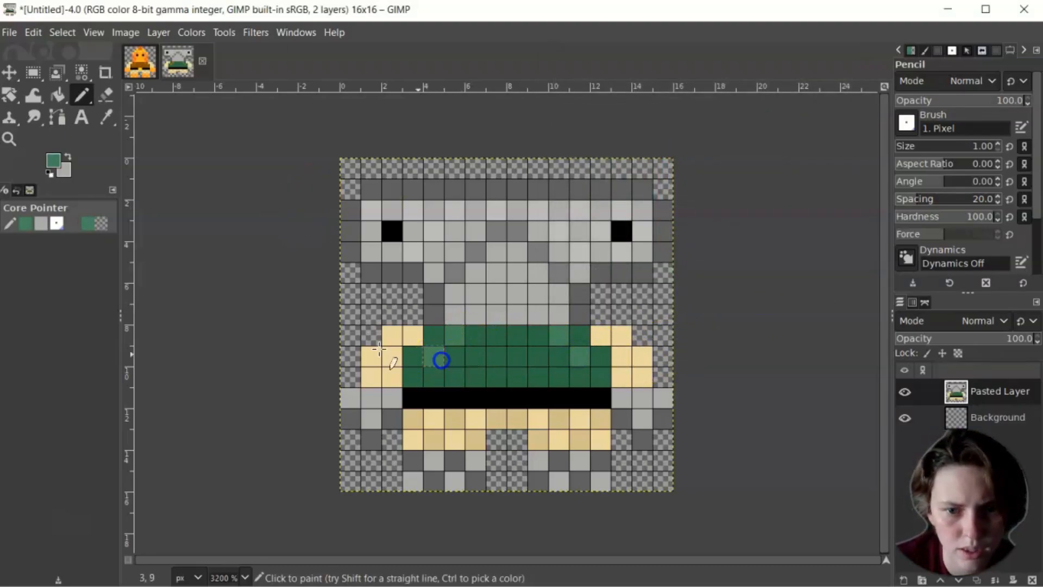
- Shift the foreground to a lighter, yellower green of about 4f8c4d and repaint the vest's four highlight pixels with the Pencil
click(54, 159)
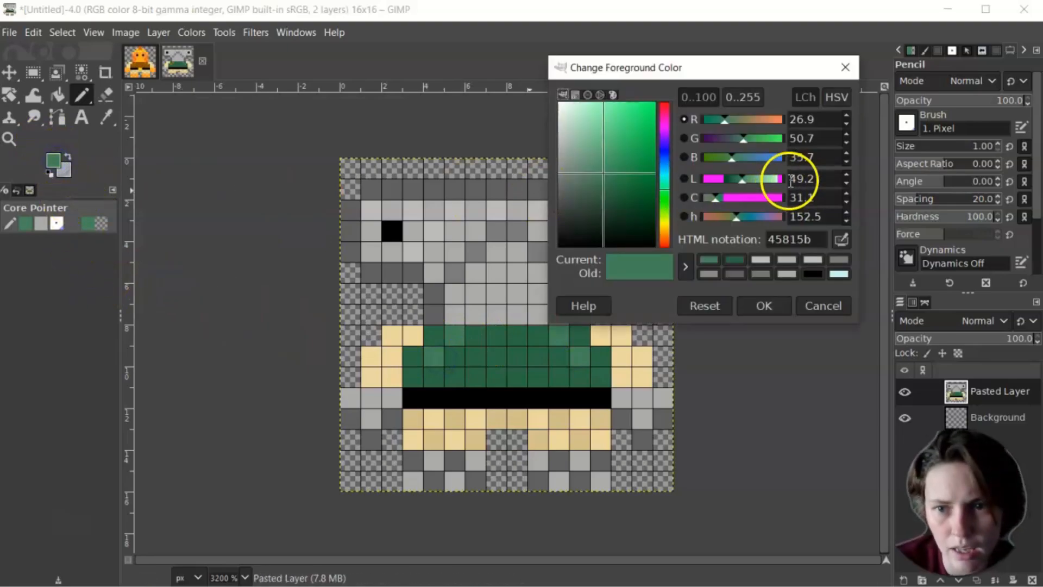
drag(743, 179, 729, 161)
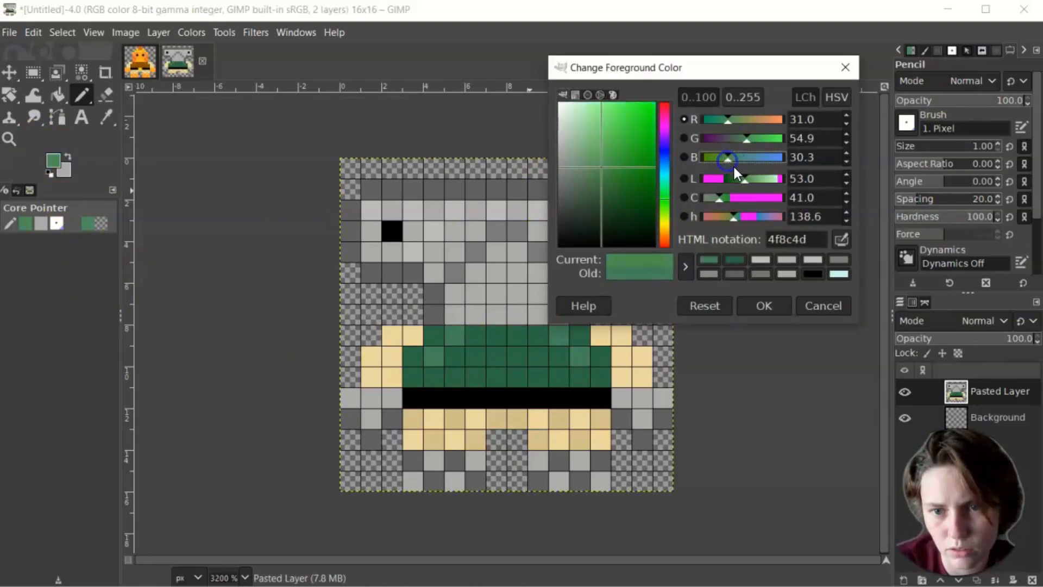
click(763, 304)
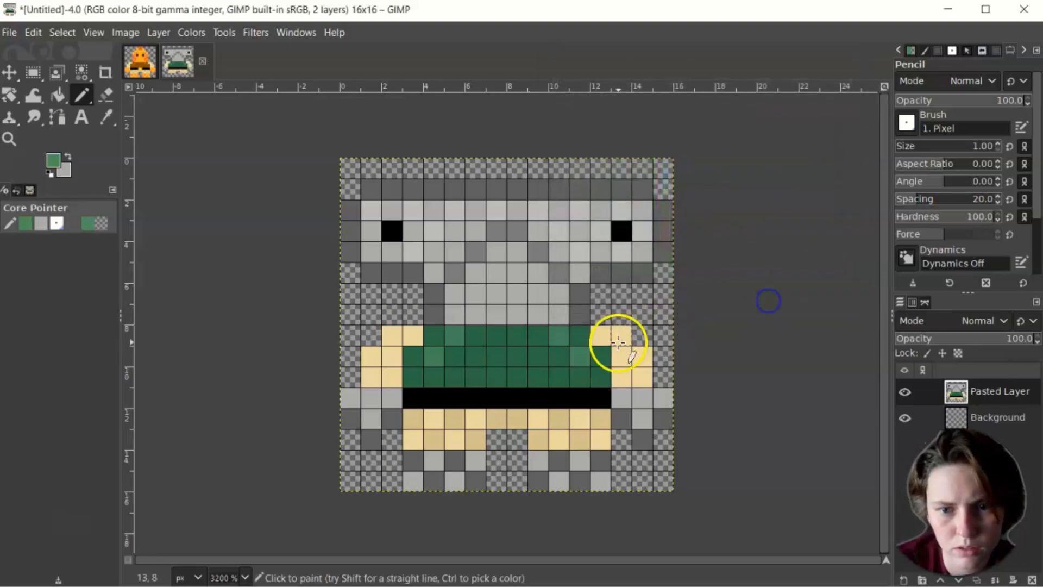
click(576, 356)
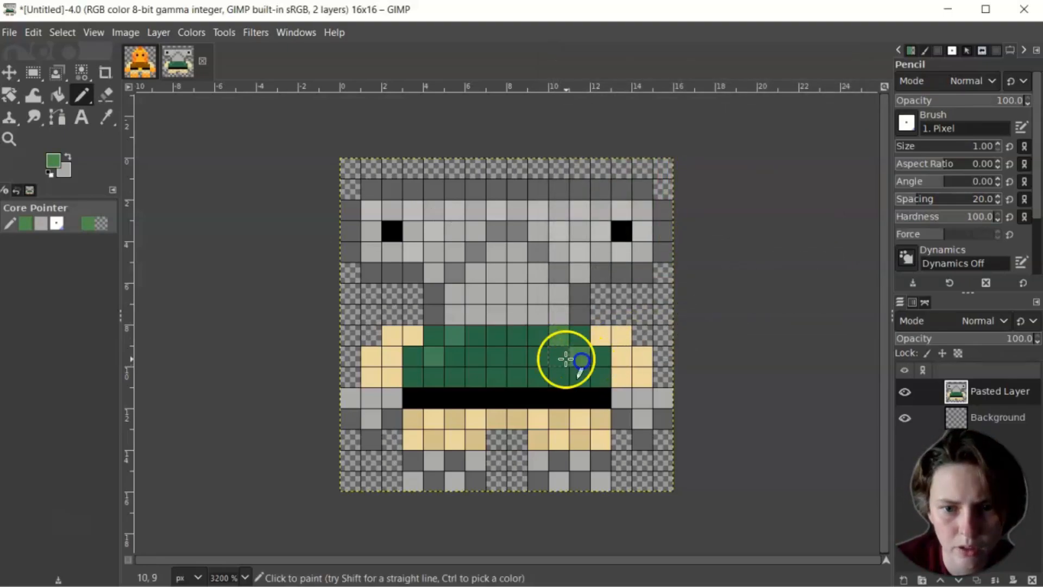
click(454, 341)
click(435, 358)
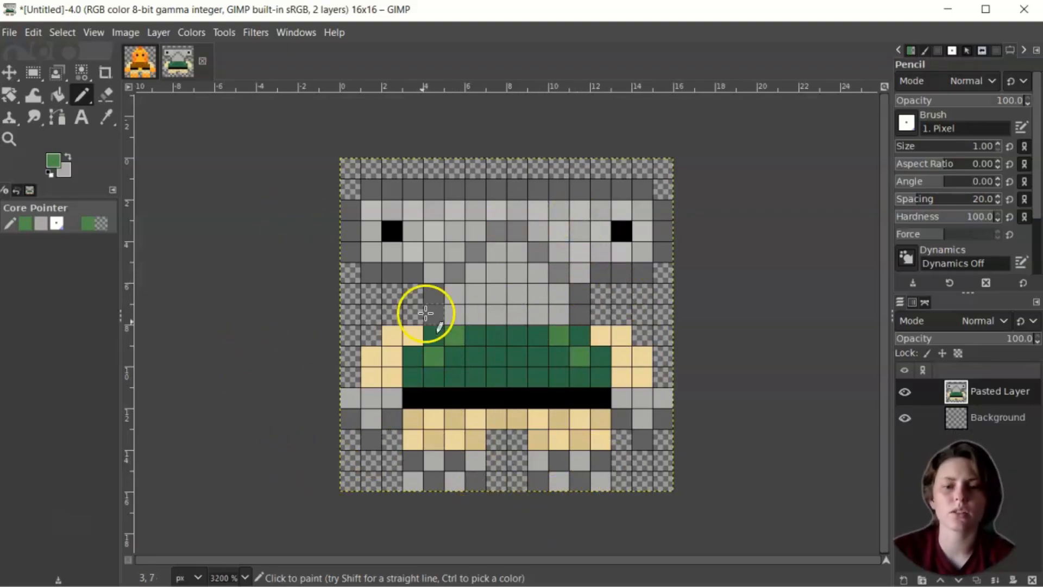
- Compare the original SplishFront sprite with the recolored hammerhead sprite by switching between the two images
click(139, 65)
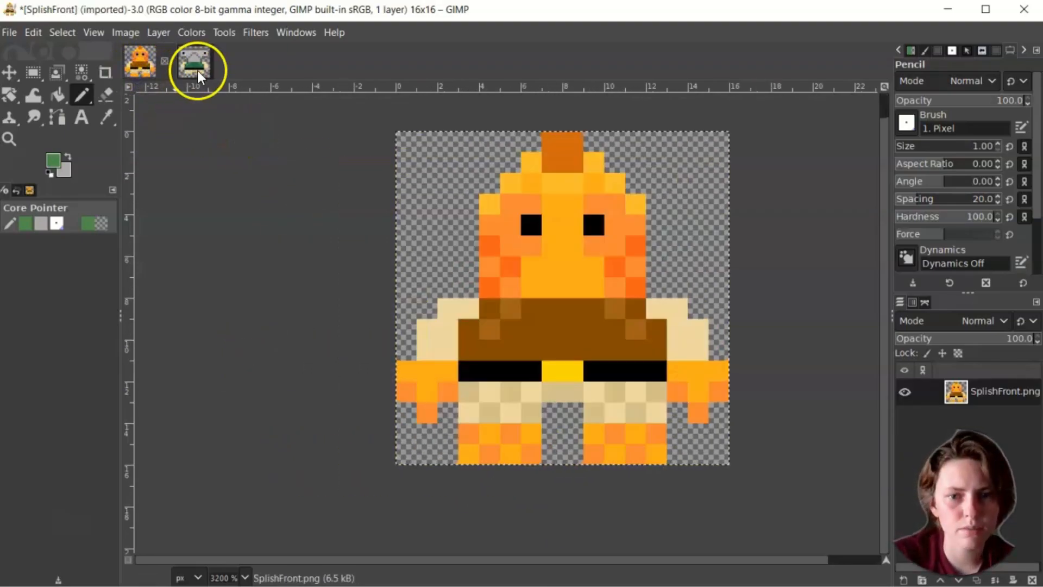
click(194, 64)
click(139, 64)
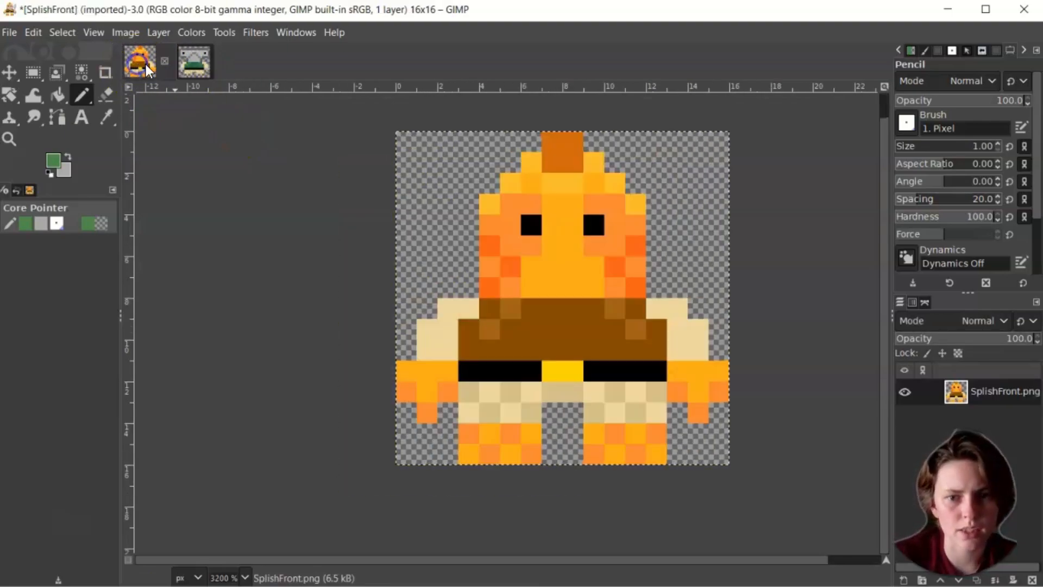
click(186, 58)
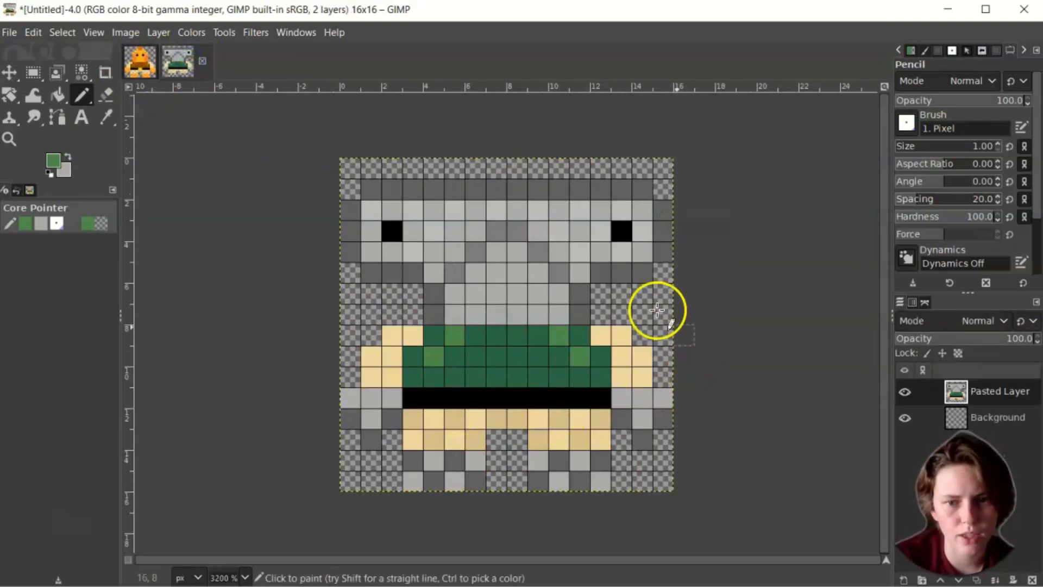
click(145, 63)
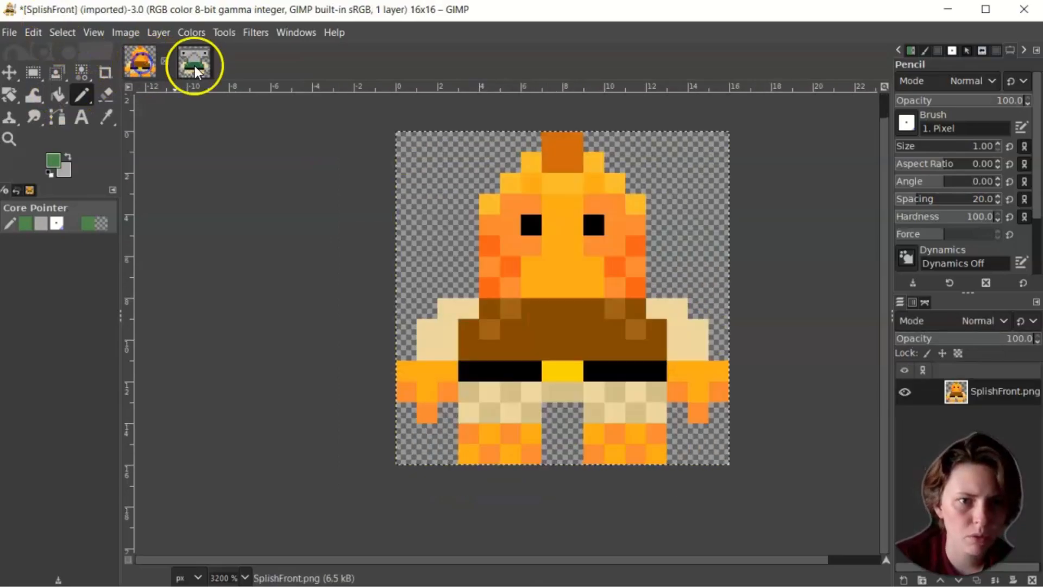
click(195, 65)
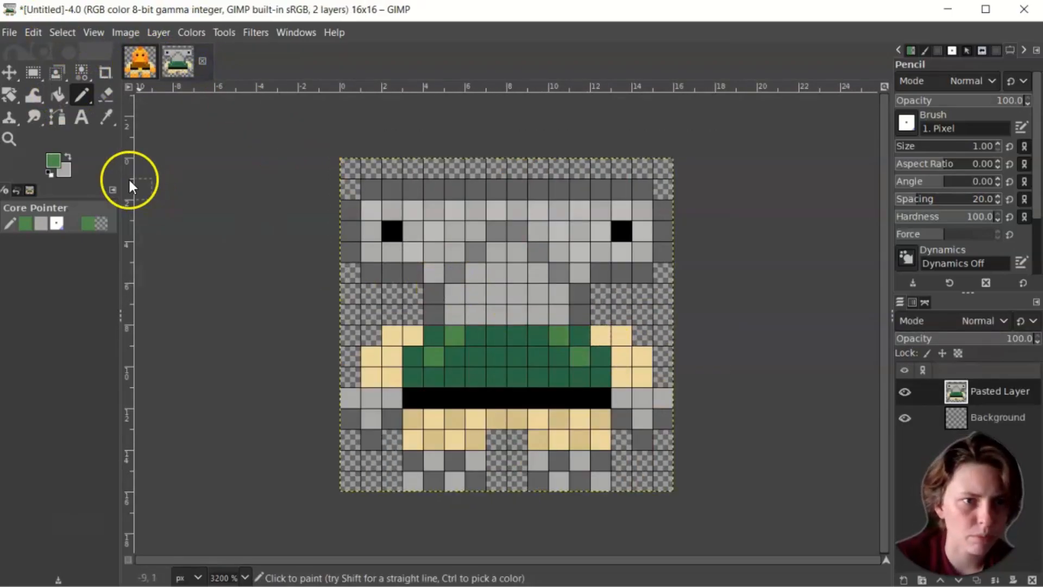
- Save the sprite as HammerHeadShark.xcf in the GIMP - Splish Splashisson folder on the Desktop
click(32, 32)
click(10, 33)
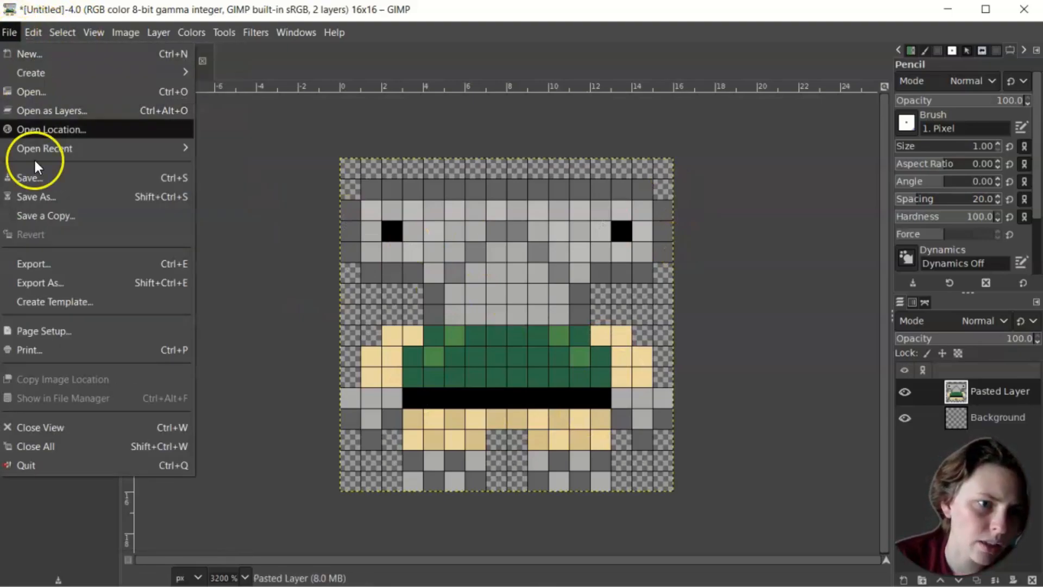
click(36, 199)
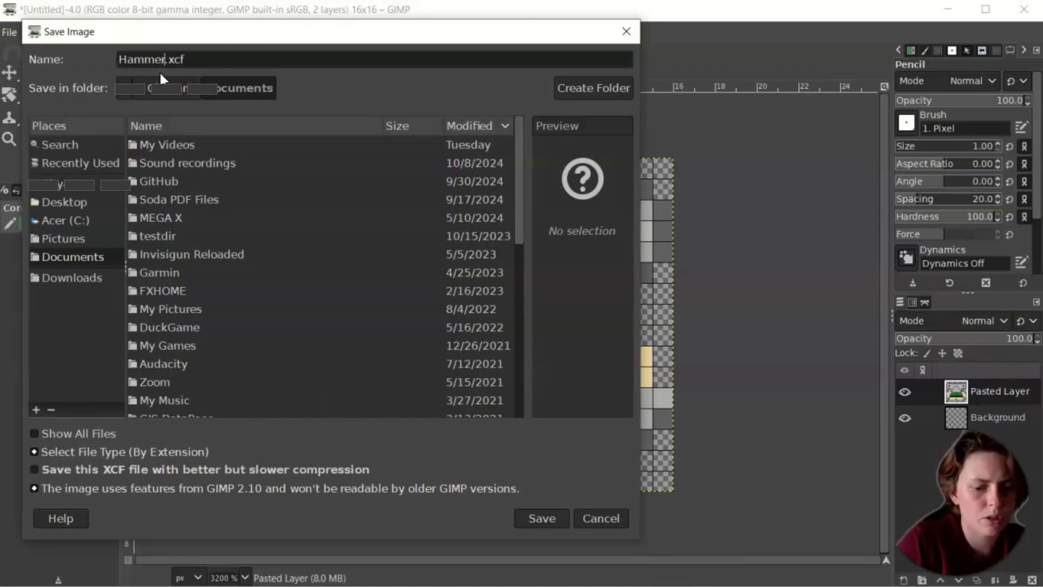
text(adShark.xc)
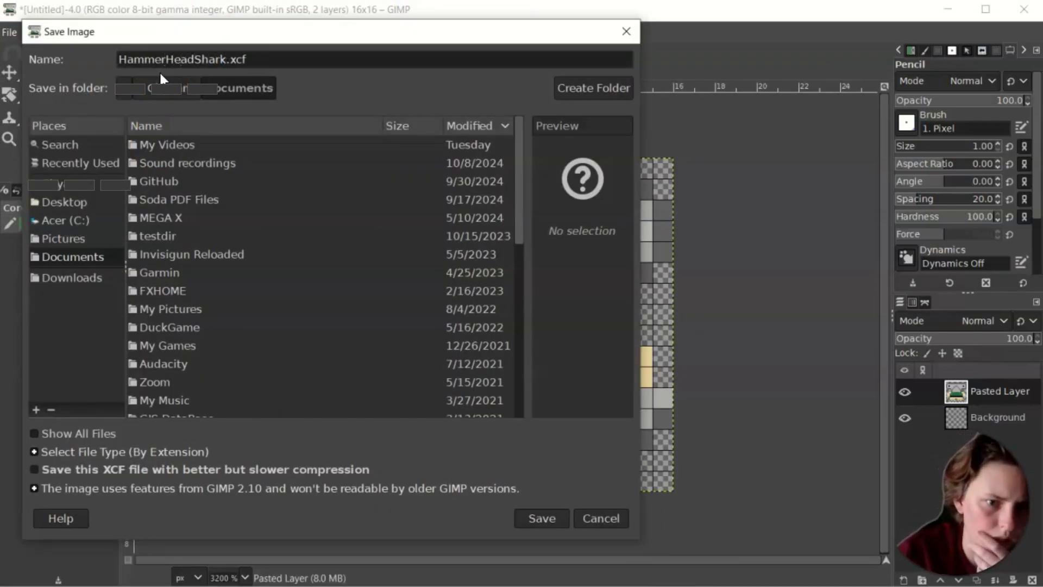
click(150, 162)
click(64, 201)
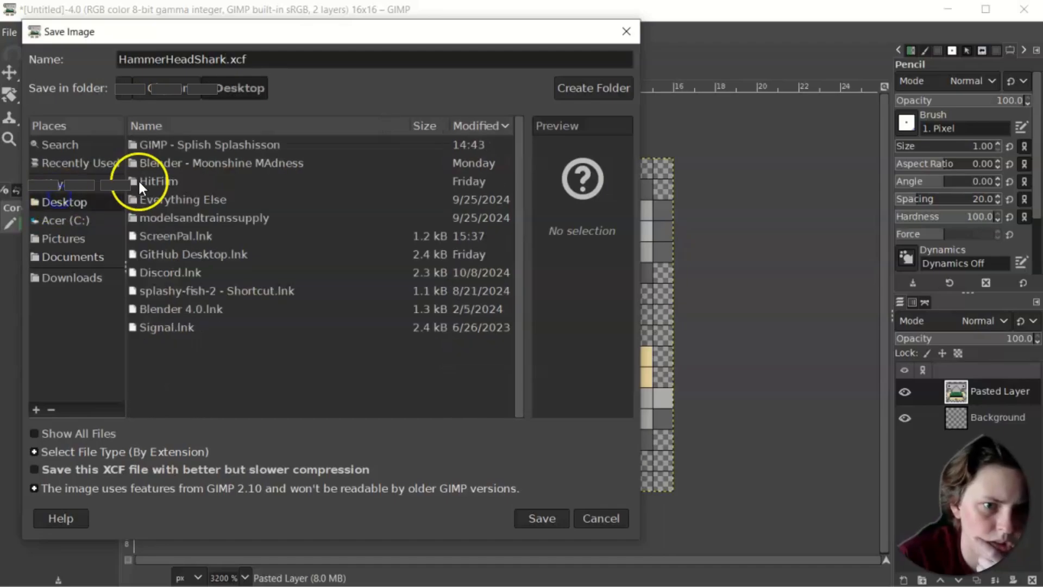
click(269, 145)
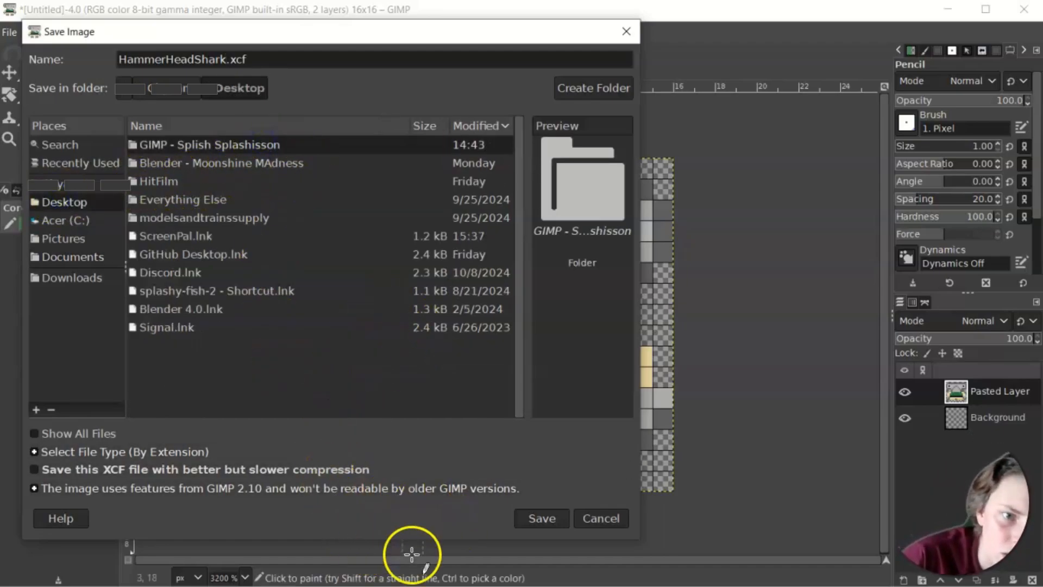
double_click(318, 147)
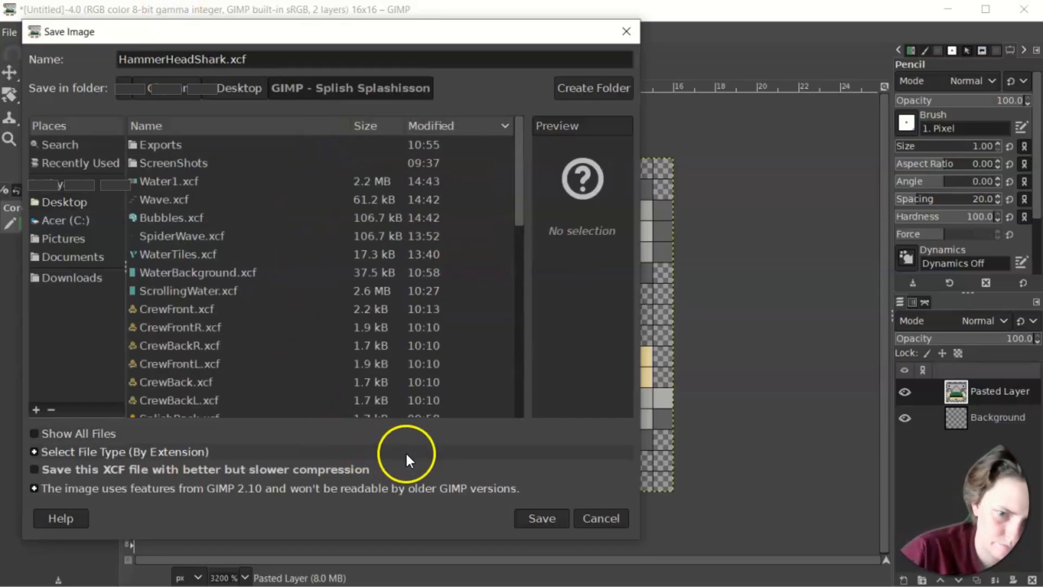
click(543, 519)
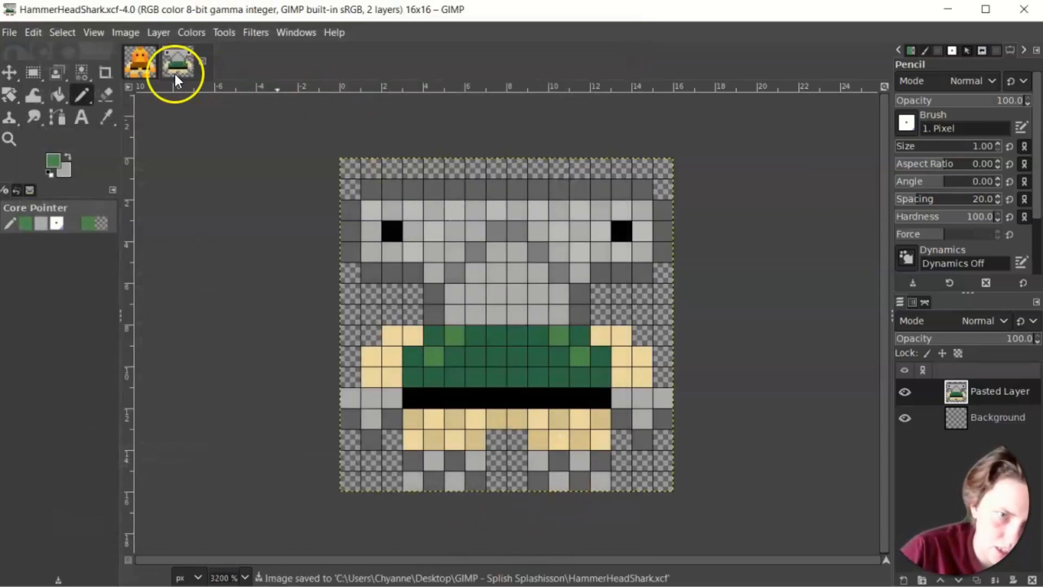
- Export the sprite as HammerHeadShark.png into the project's Exports folder with the default PNG options
click(10, 34)
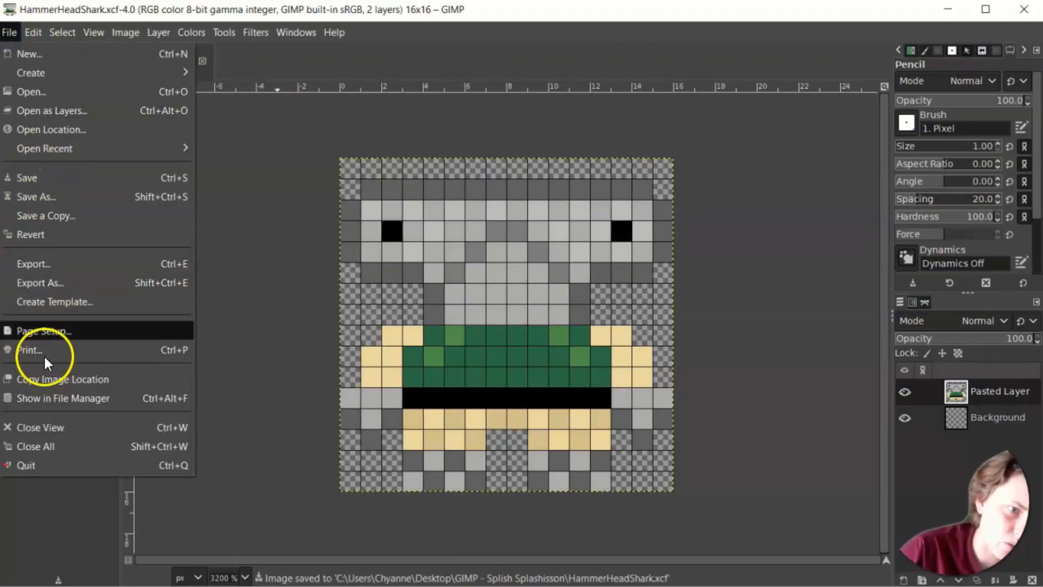
click(37, 283)
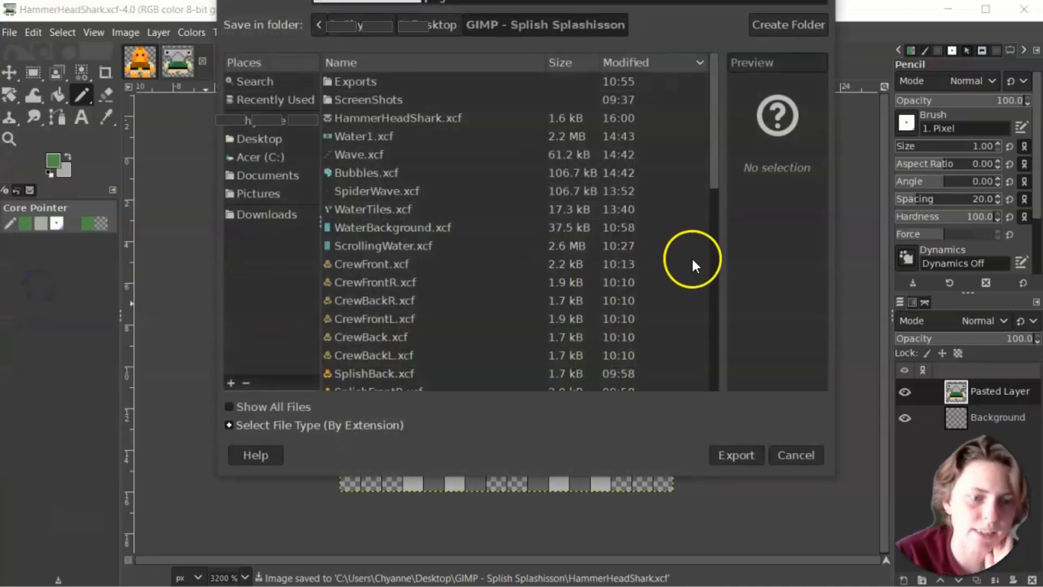
click(363, 82)
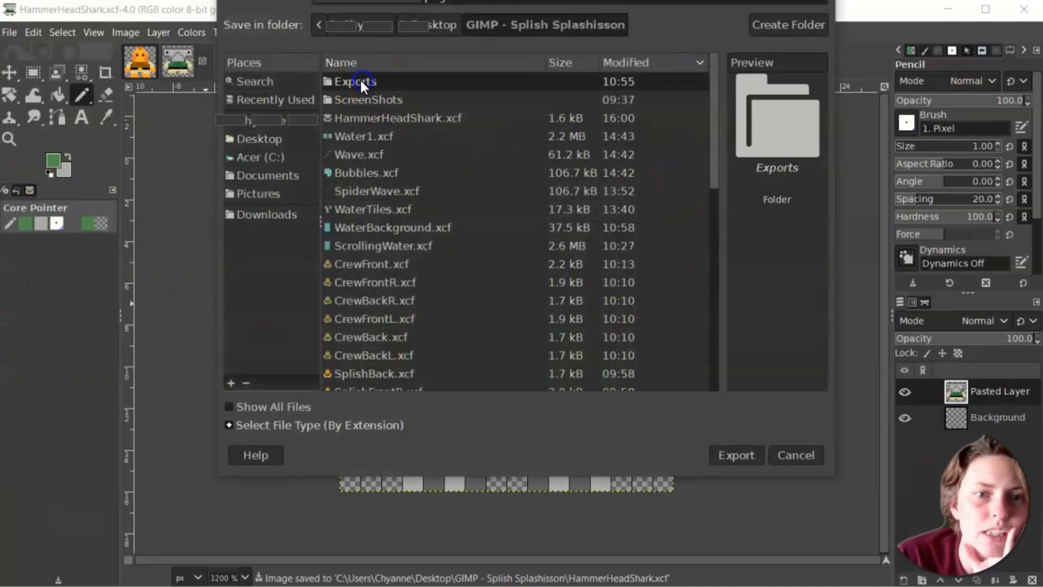
double_click(366, 86)
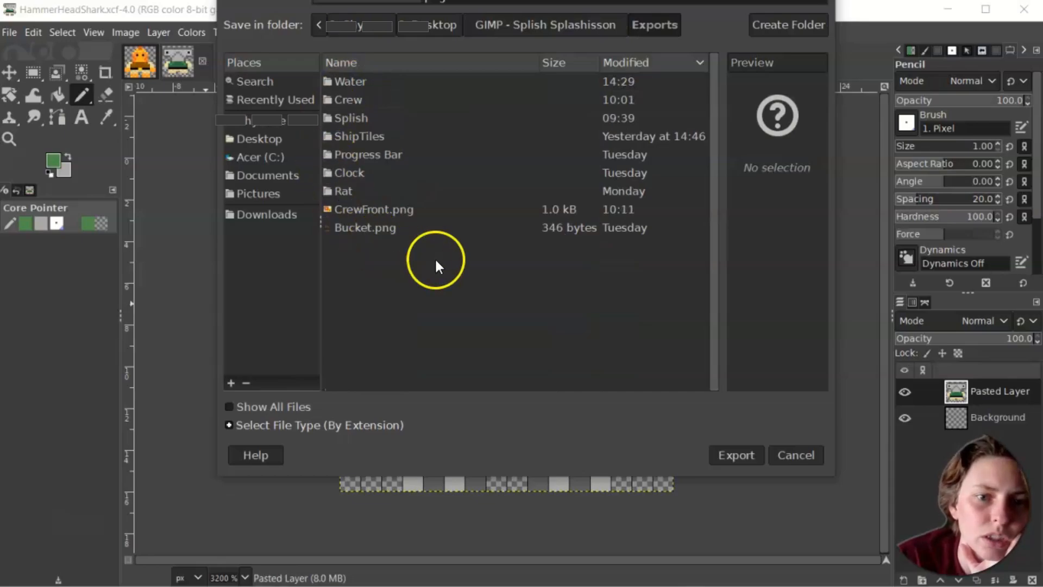
click(740, 453)
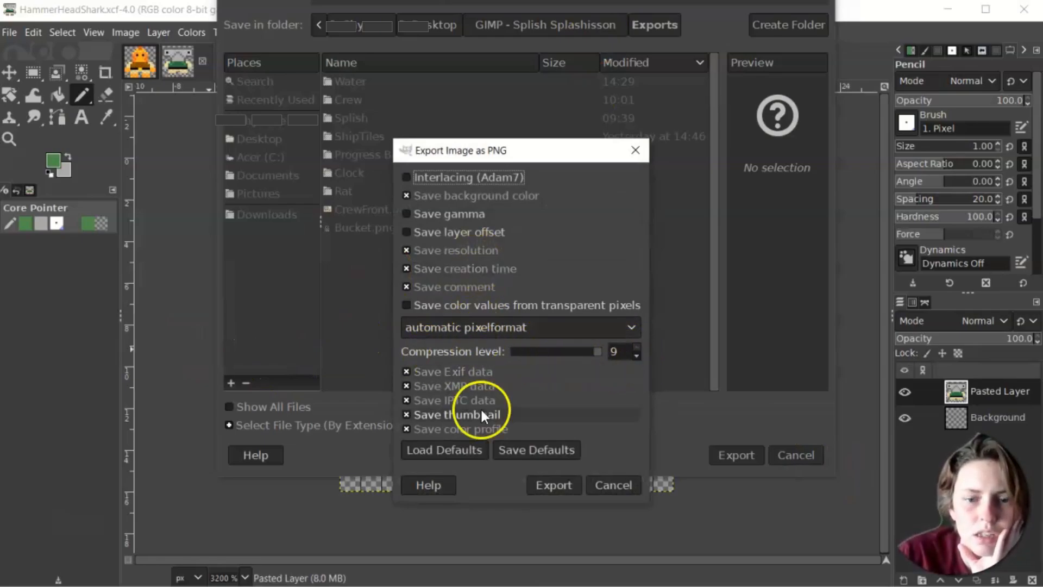
click(560, 485)
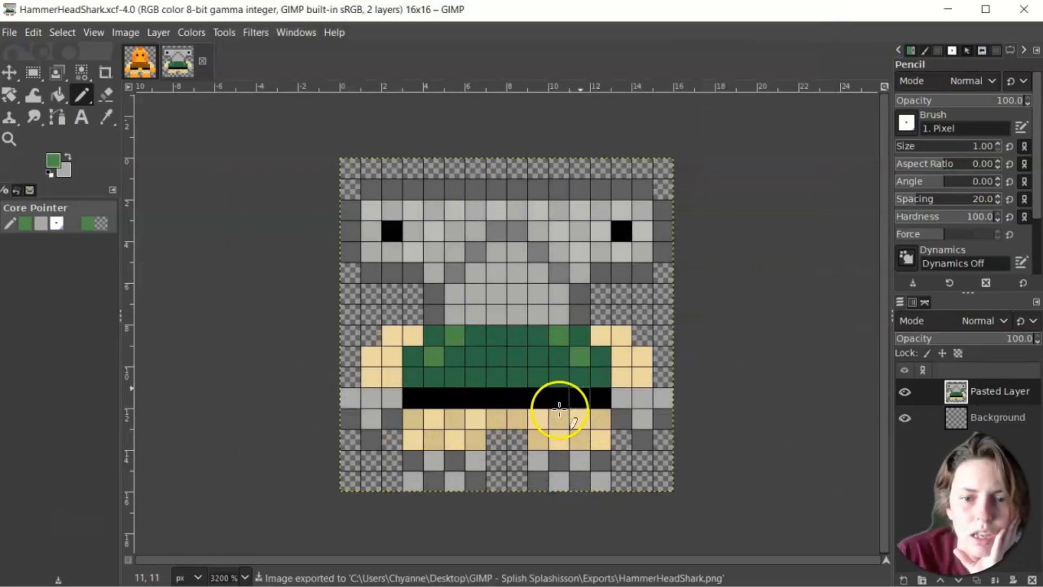